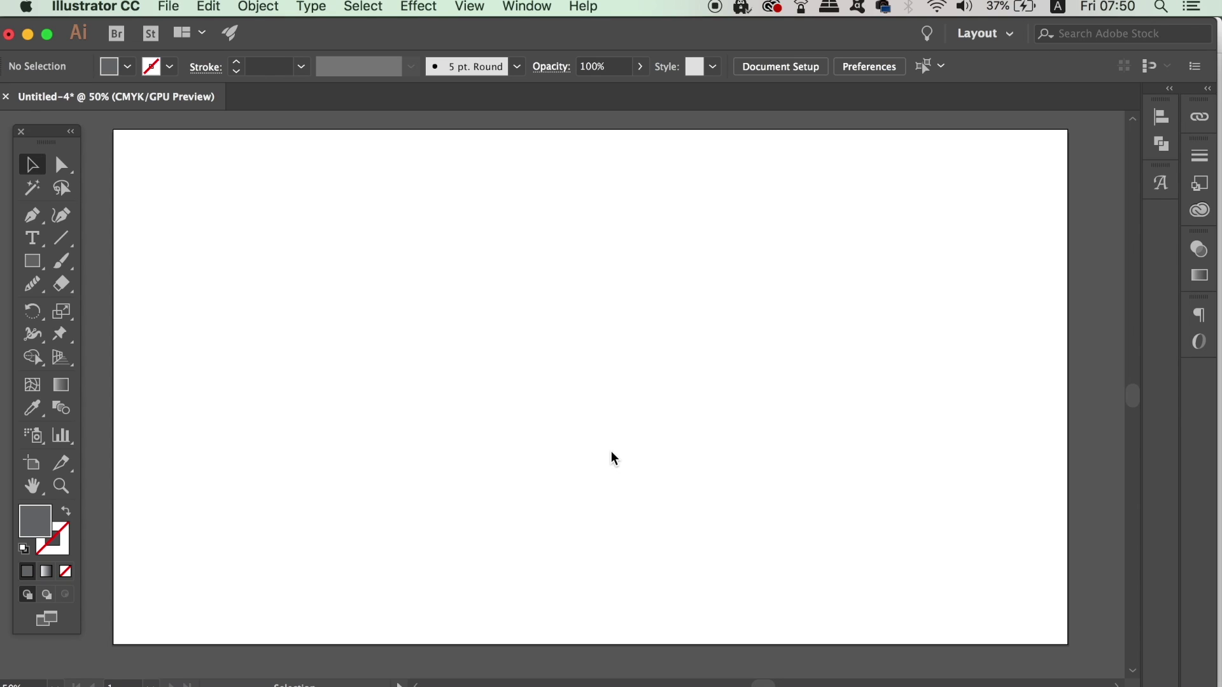
Draw a rectangle near the artboard's top-left corner and dismiss the Transform panel.
key("m")
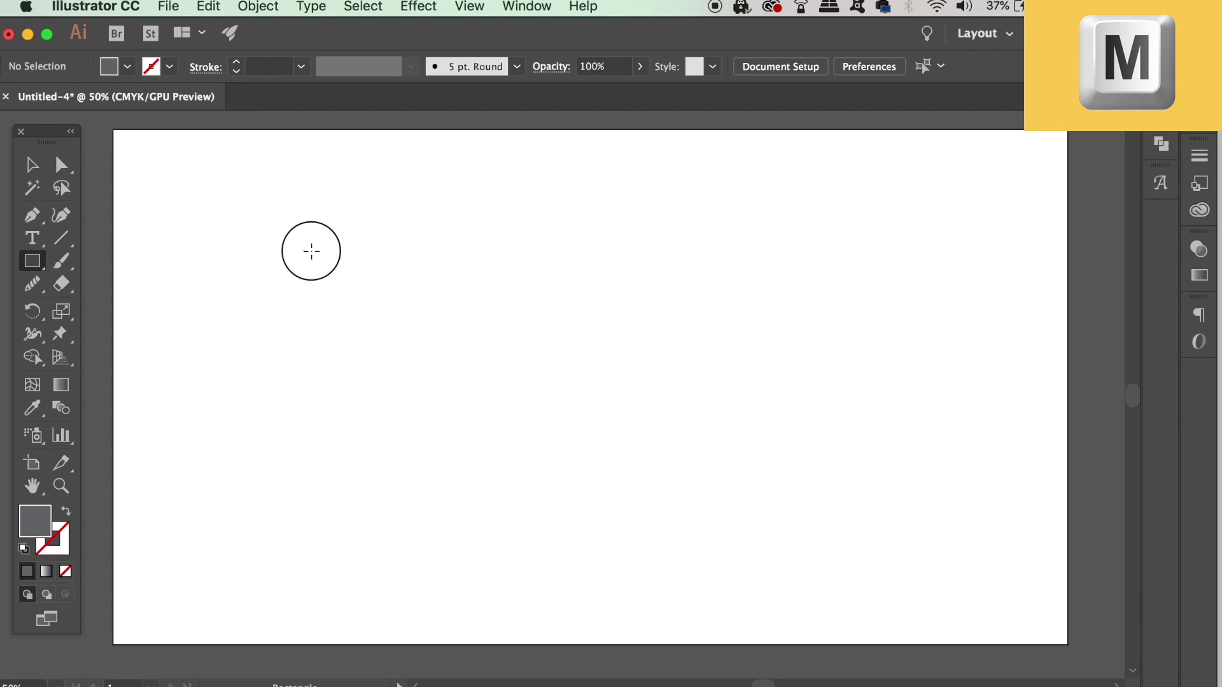
left_click_drag(261, 209, 460, 387)
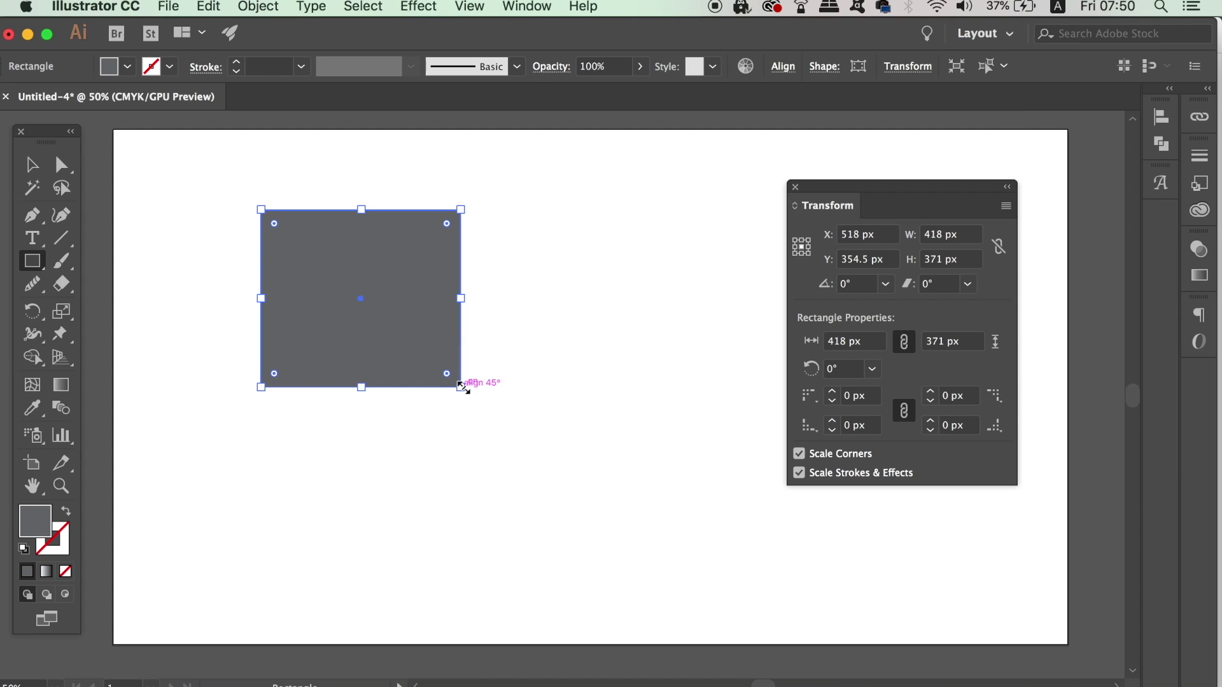
key("v")
left_click(794, 188)
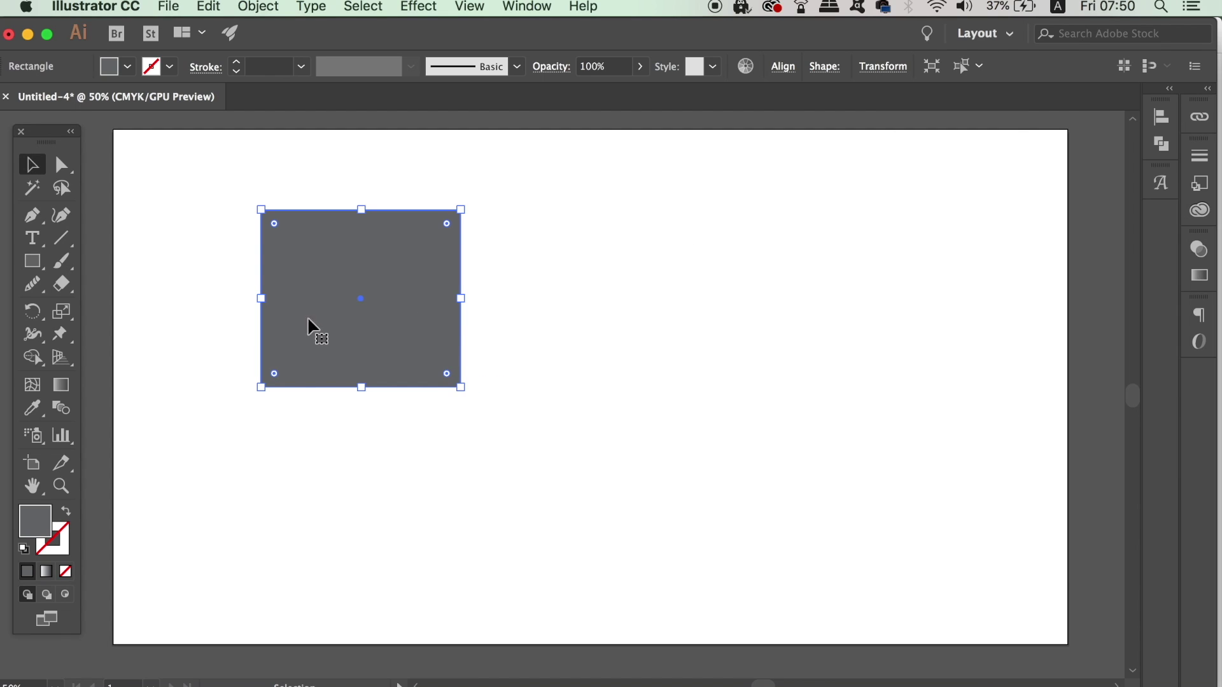
Give the rectangle a lighter grey fill through the Color Picker and deselect it.
double_click(31, 521)
left_click(865, 361)
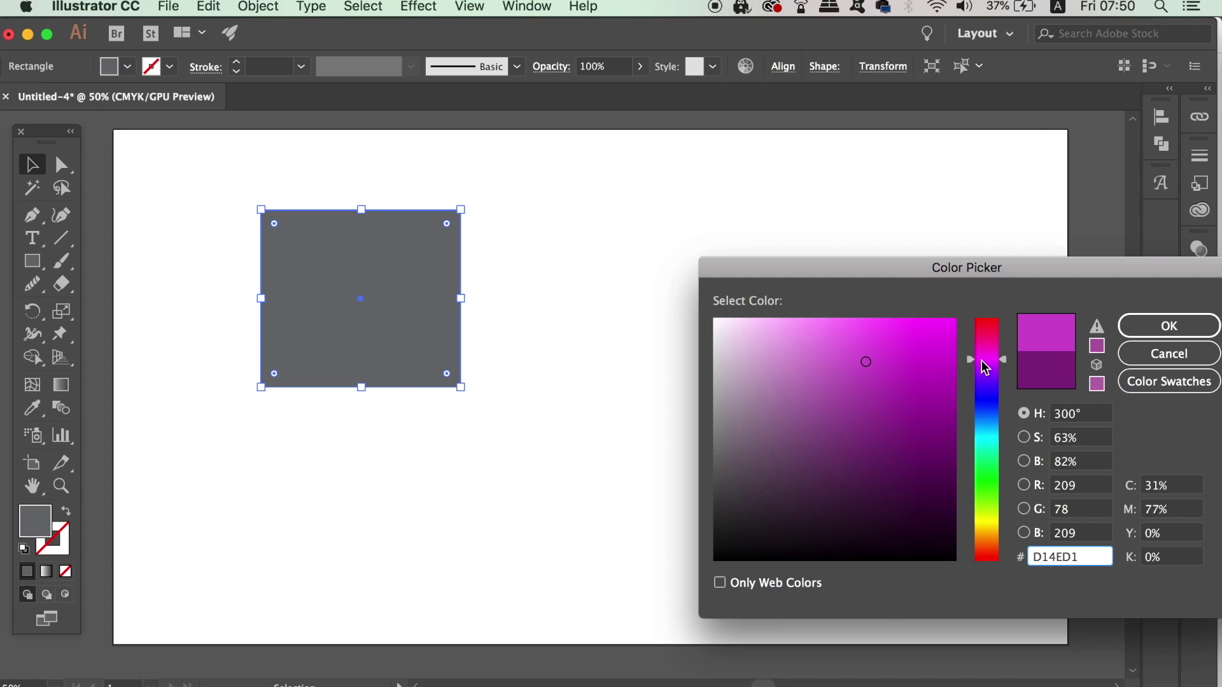
left_click(1129, 327)
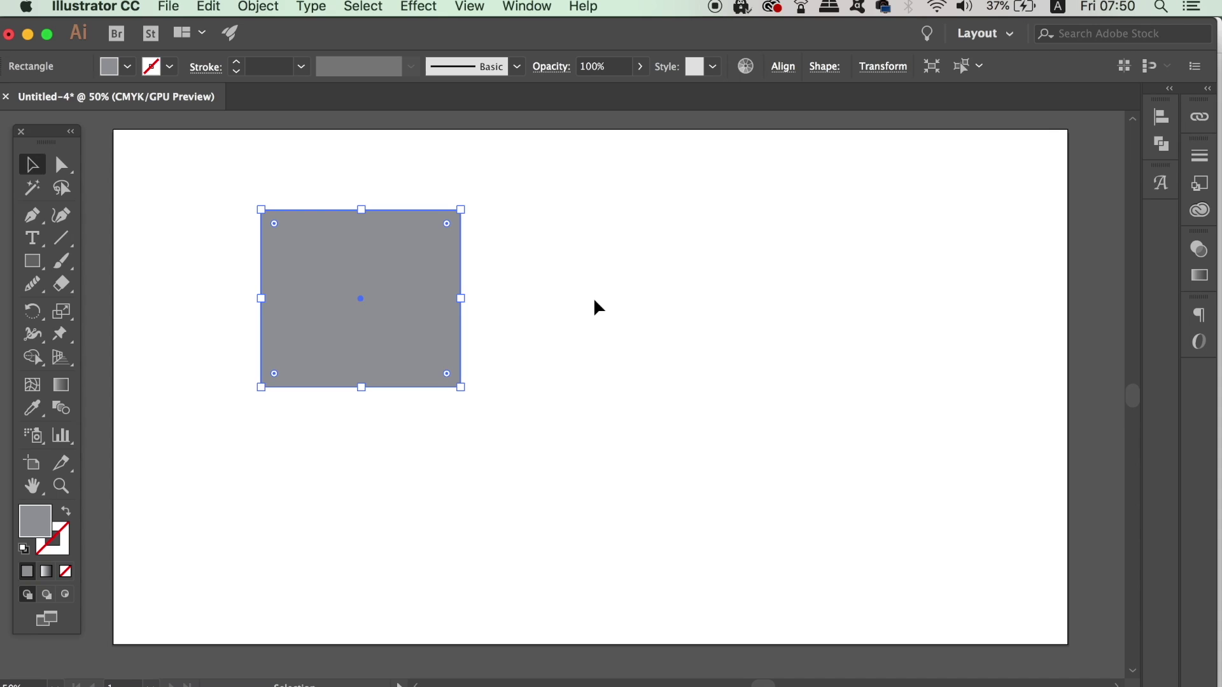
left_click(596, 304)
left_click(531, 7)
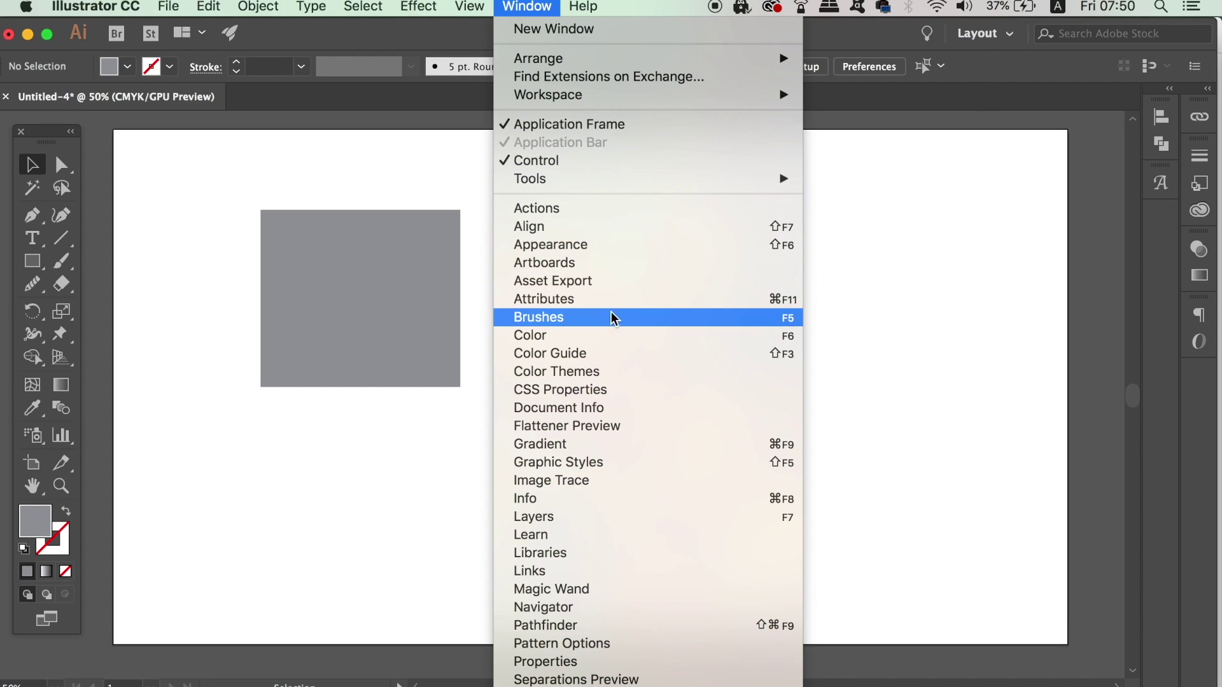
Set the Color panel to CMYK and draw a purple rectangle beside the grey one.
left_click(775, 338)
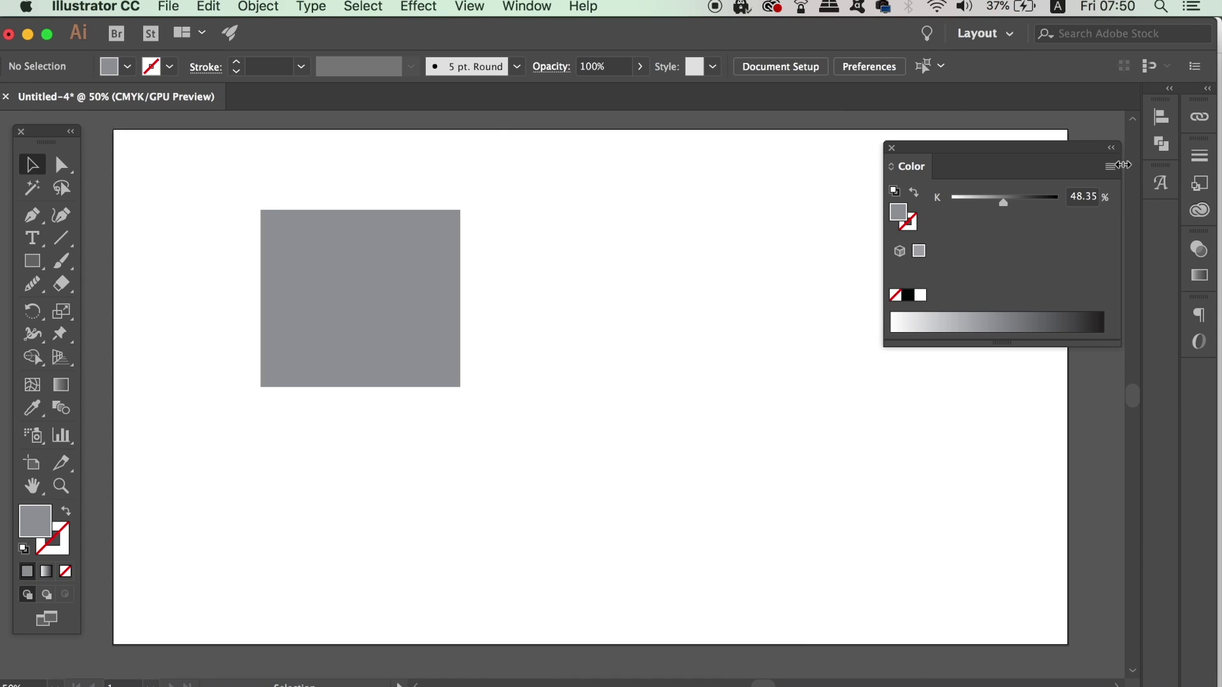
left_click(1111, 167)
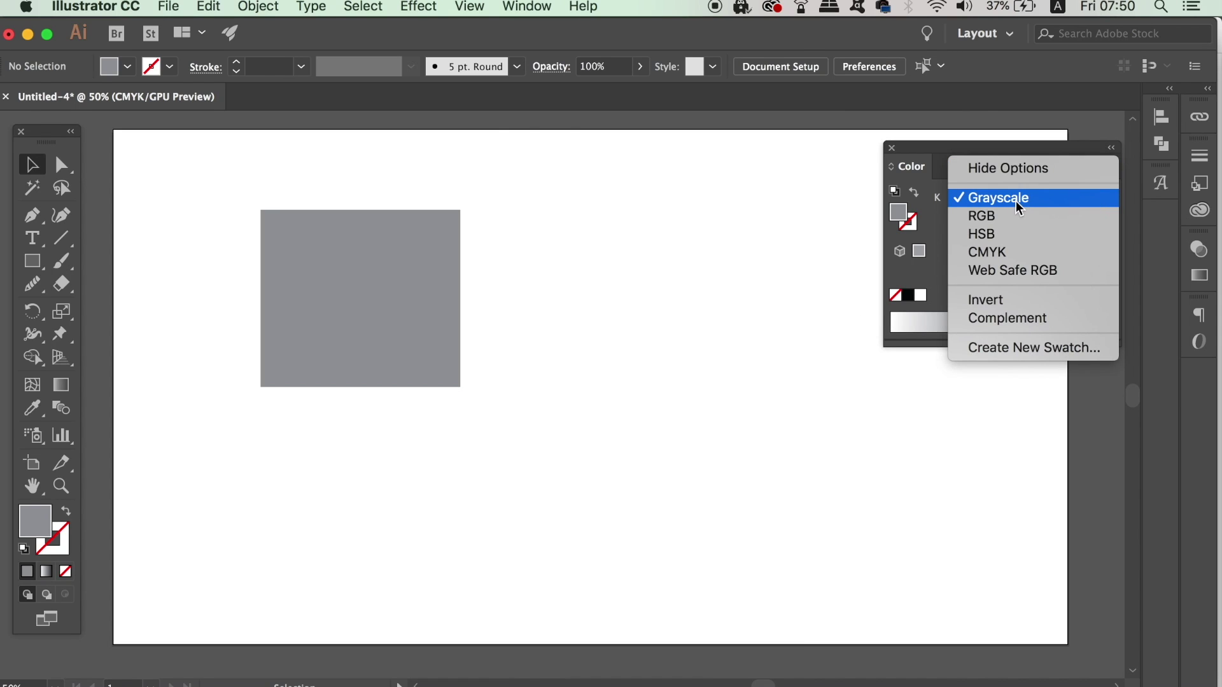
left_click(1003, 251)
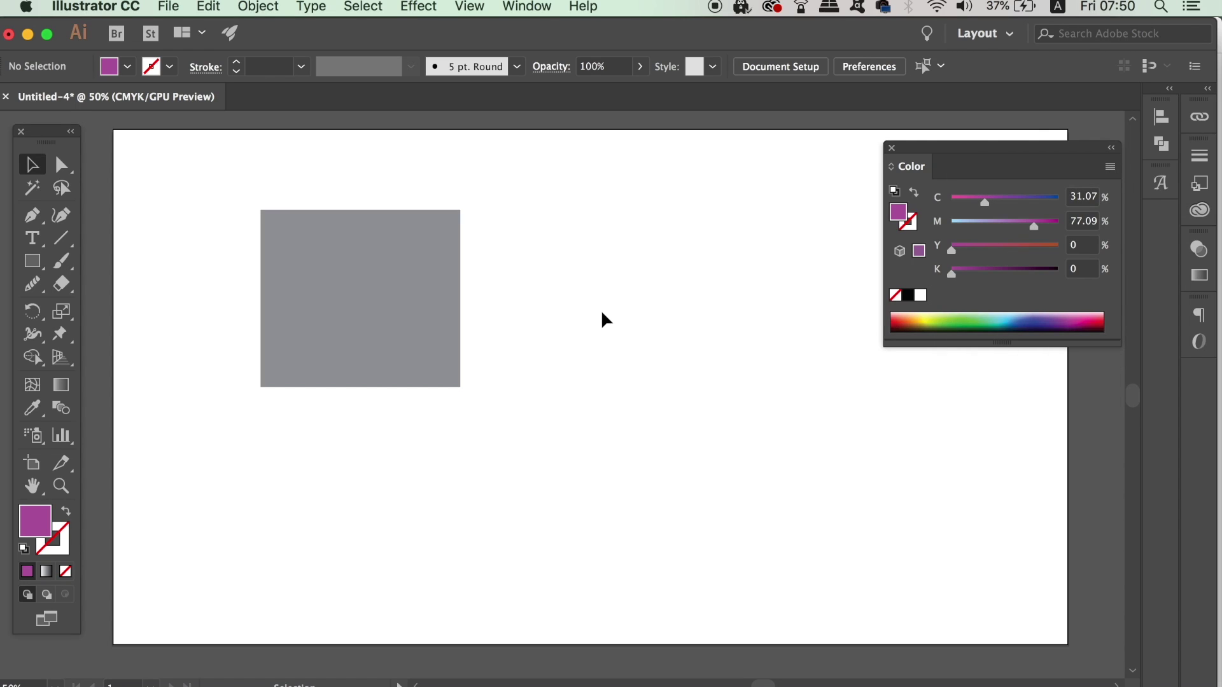
left_click(32, 261)
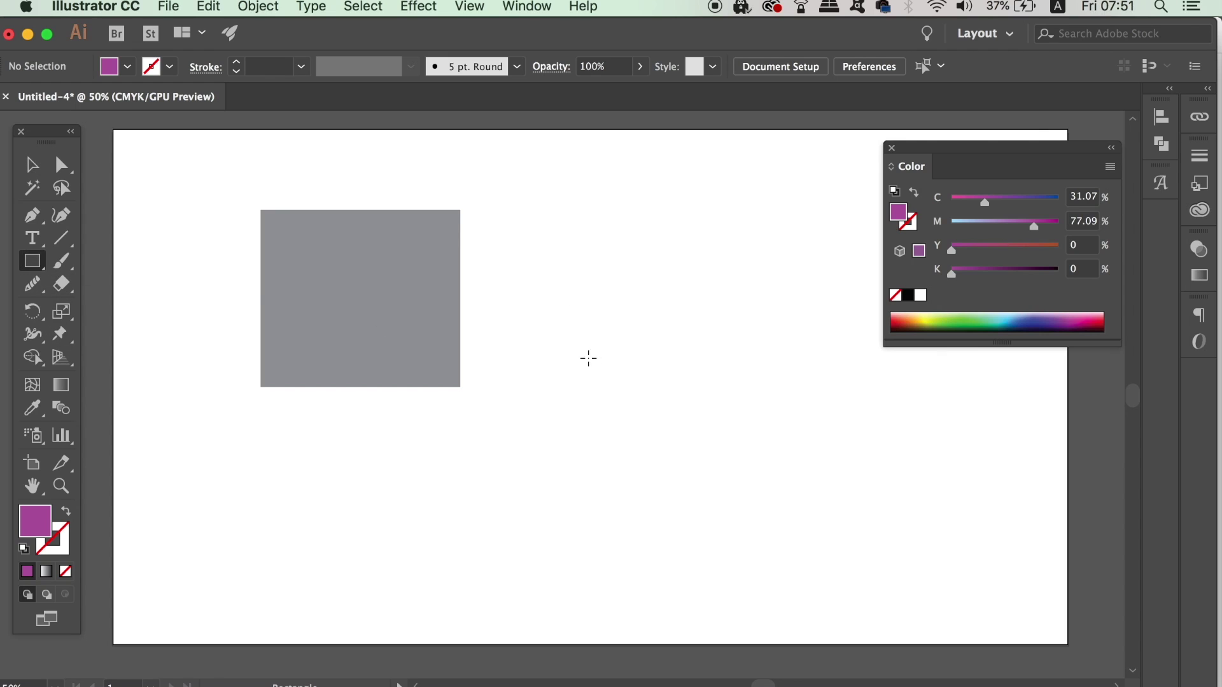
left_click_drag(569, 320, 668, 463)
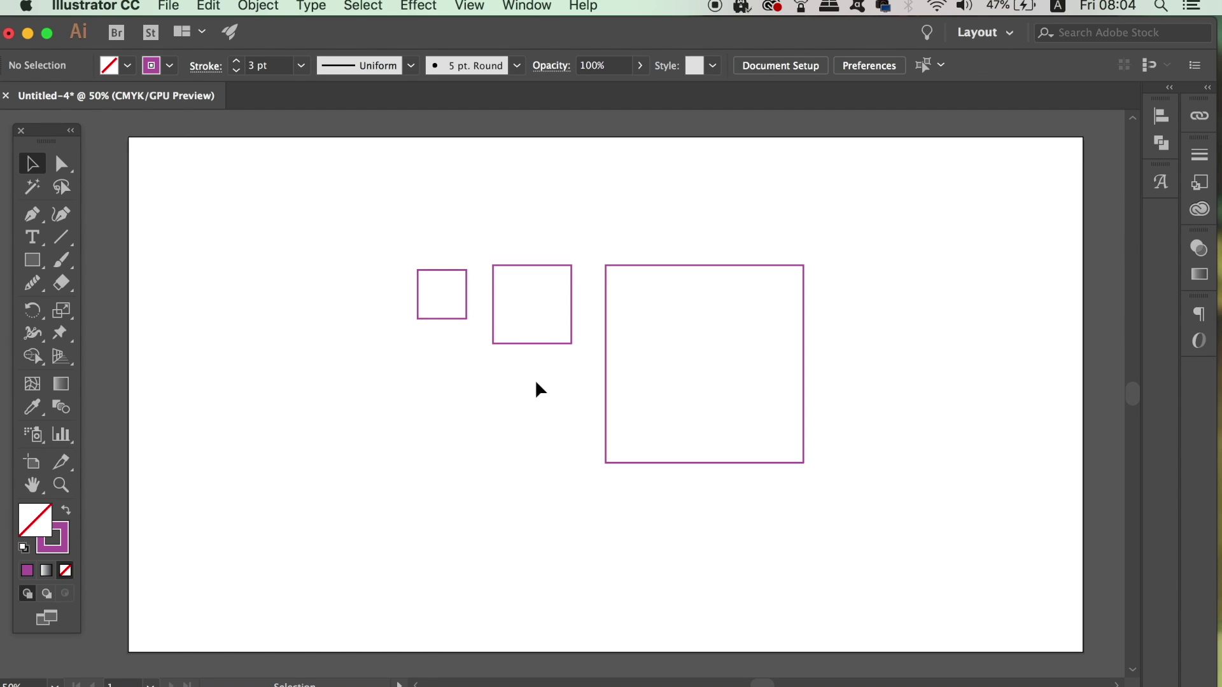
Select the large purple square and leave isolation mode.
left_click(559, 341)
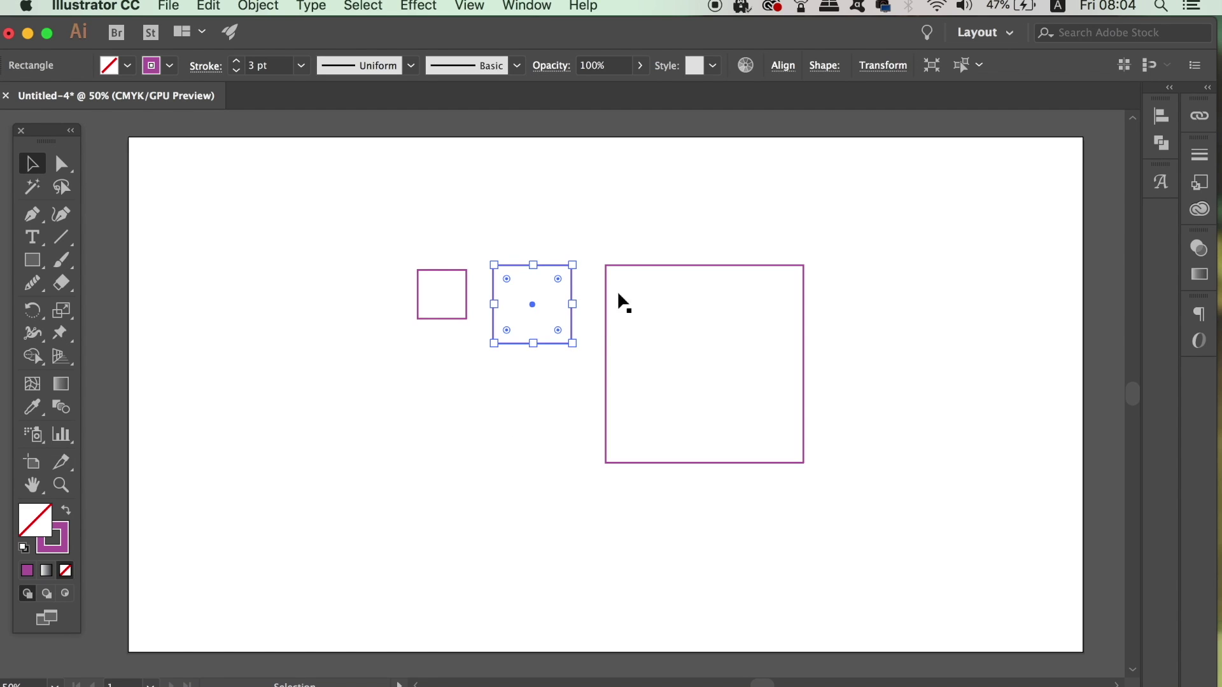
left_click(636, 266)
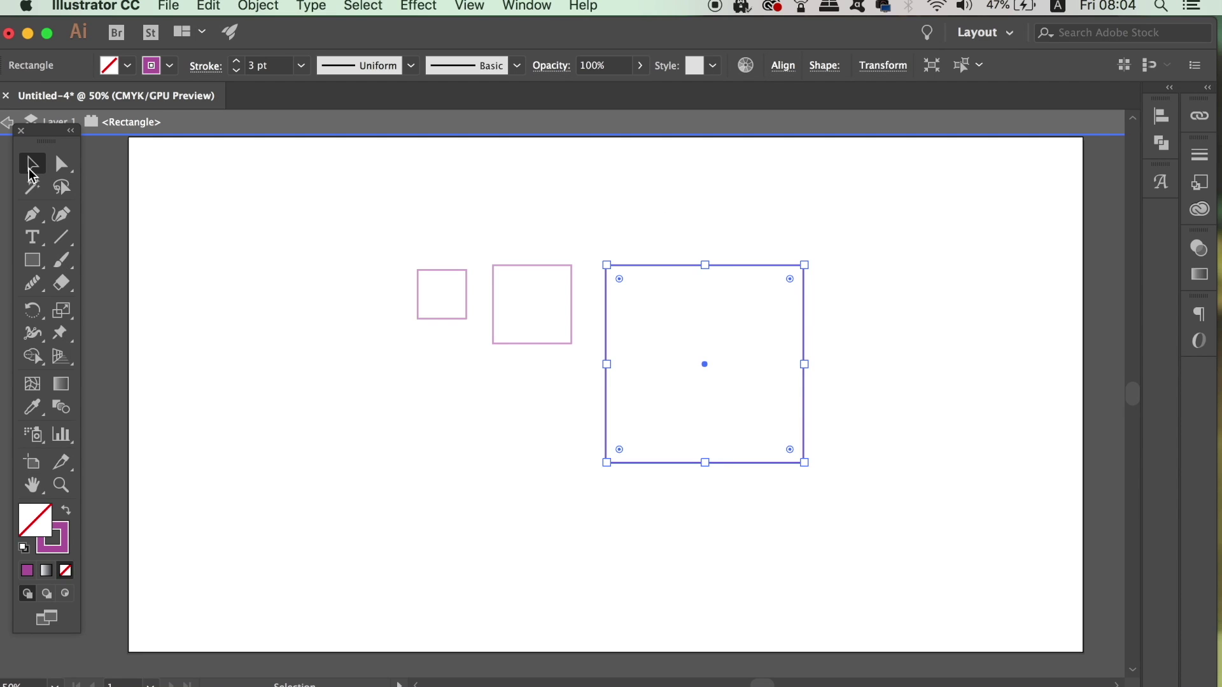
mouse_move(44, 138)
left_mouse_down()
mouse_move(43, 169)
mouse_move(32, 165)
left_mouse_up()
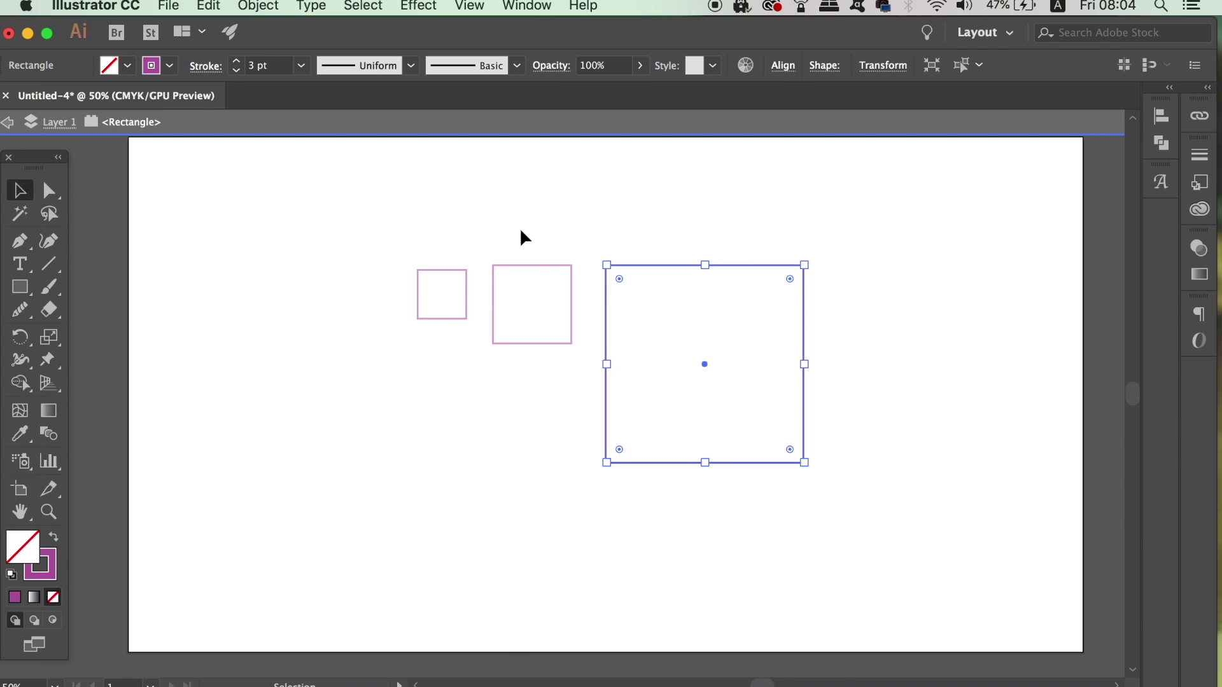
left_click(567, 127)
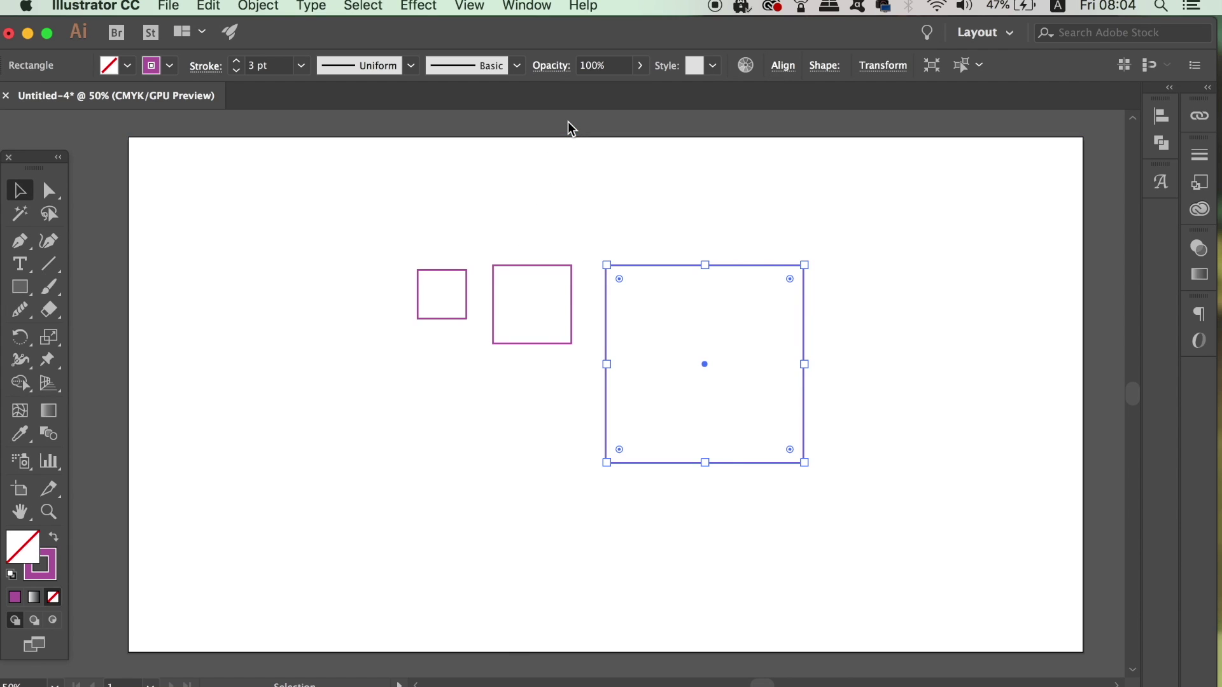
left_click(655, 245)
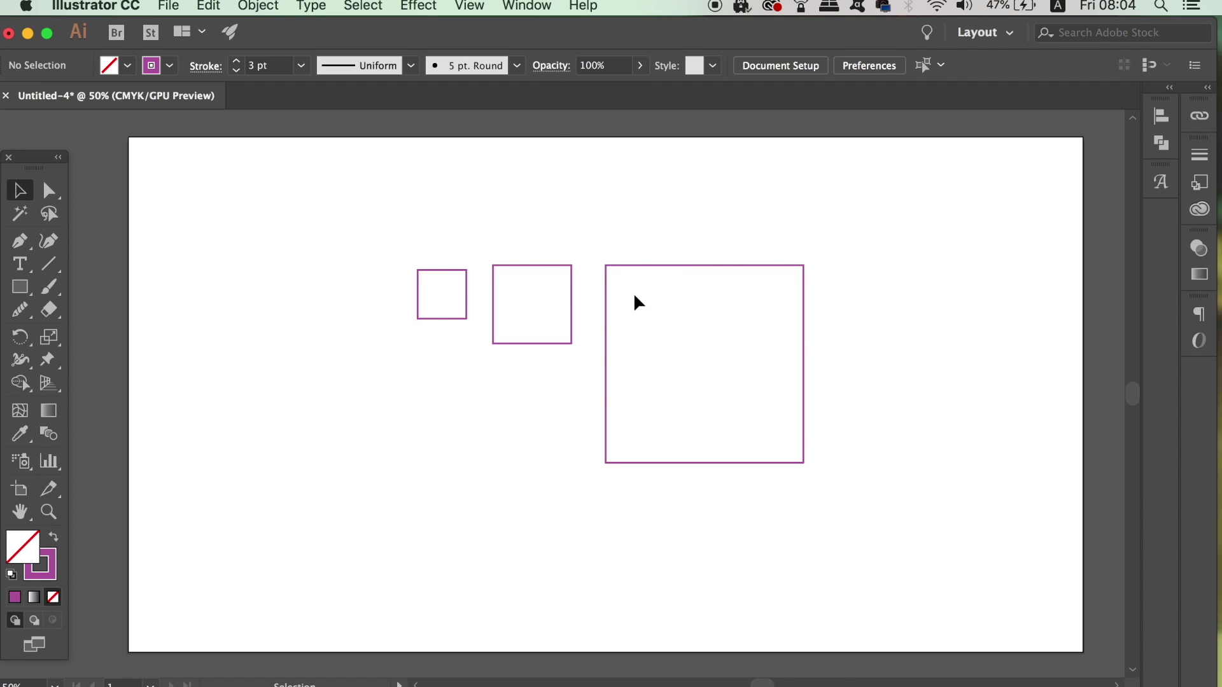
Make three overlapping copies of the square and shrink one to about a third.
left_click_drag(606, 308, 568, 322)
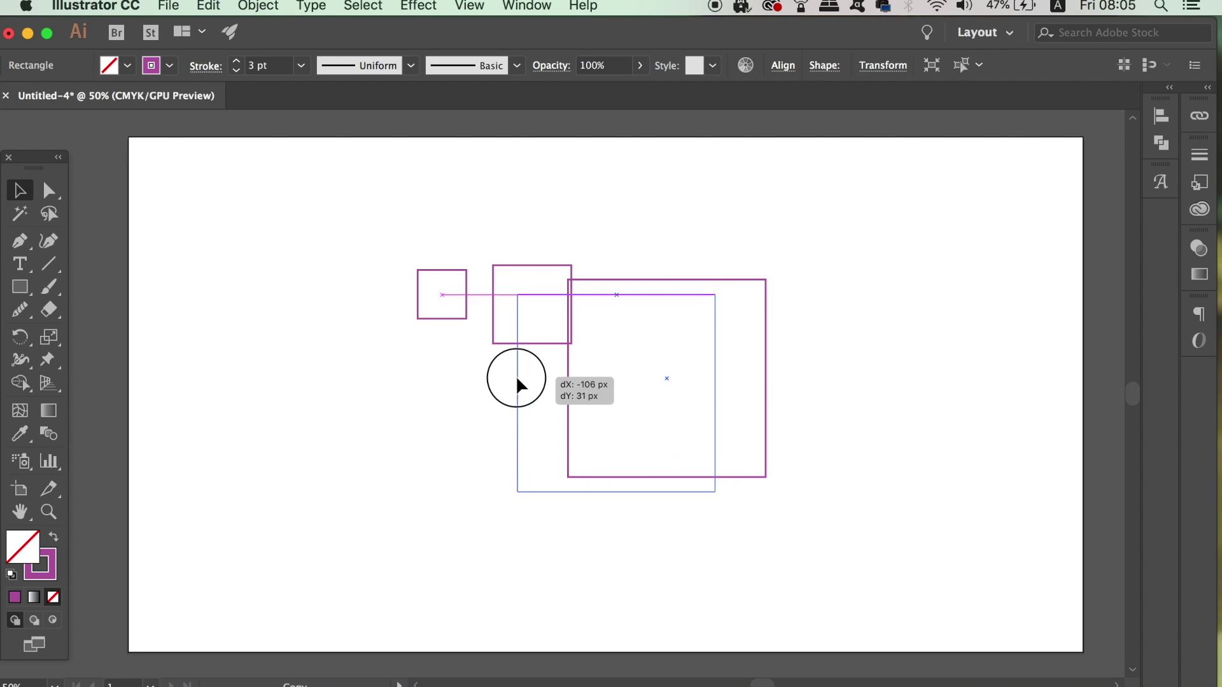
left_click_drag(567, 369, 486, 386)
left_click_drag(516, 304, 455, 354)
mouse_move(620, 474)
left_mouse_down()
mouse_move(492, 345)
mouse_move(493, 420)
left_mouse_up()
left_click(796, 543)
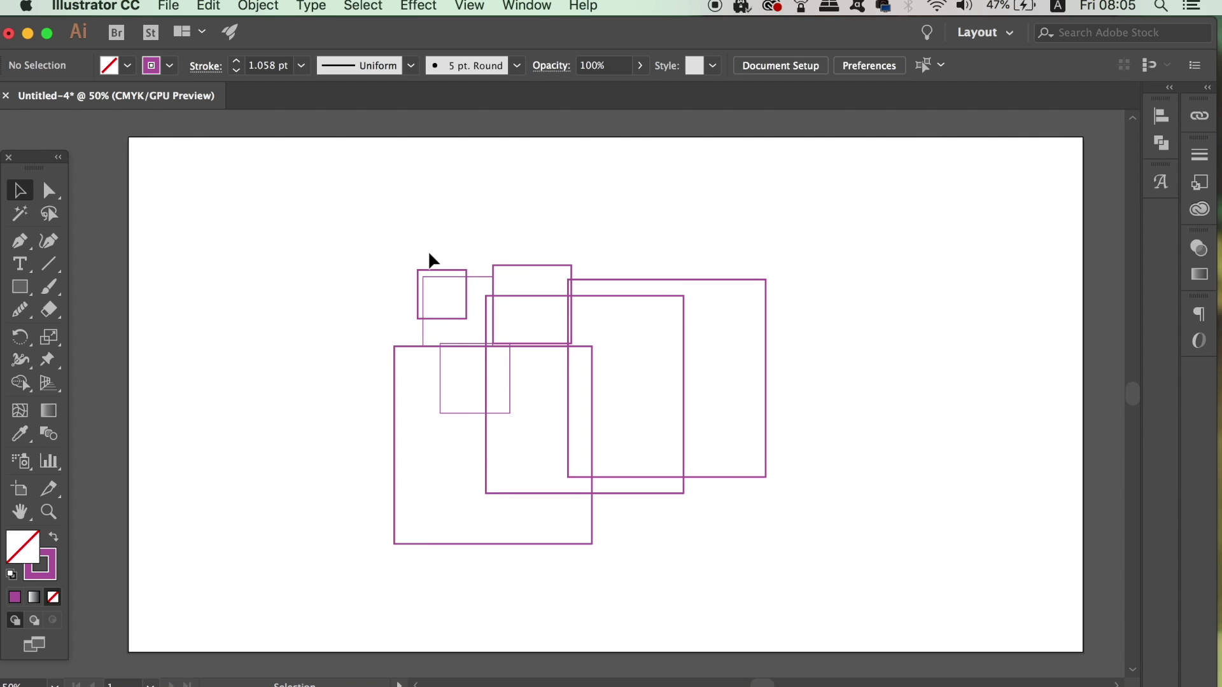
Isolate one square, move it, and scale it down to about 146 px.
left_click_drag(422, 254, 833, 470)
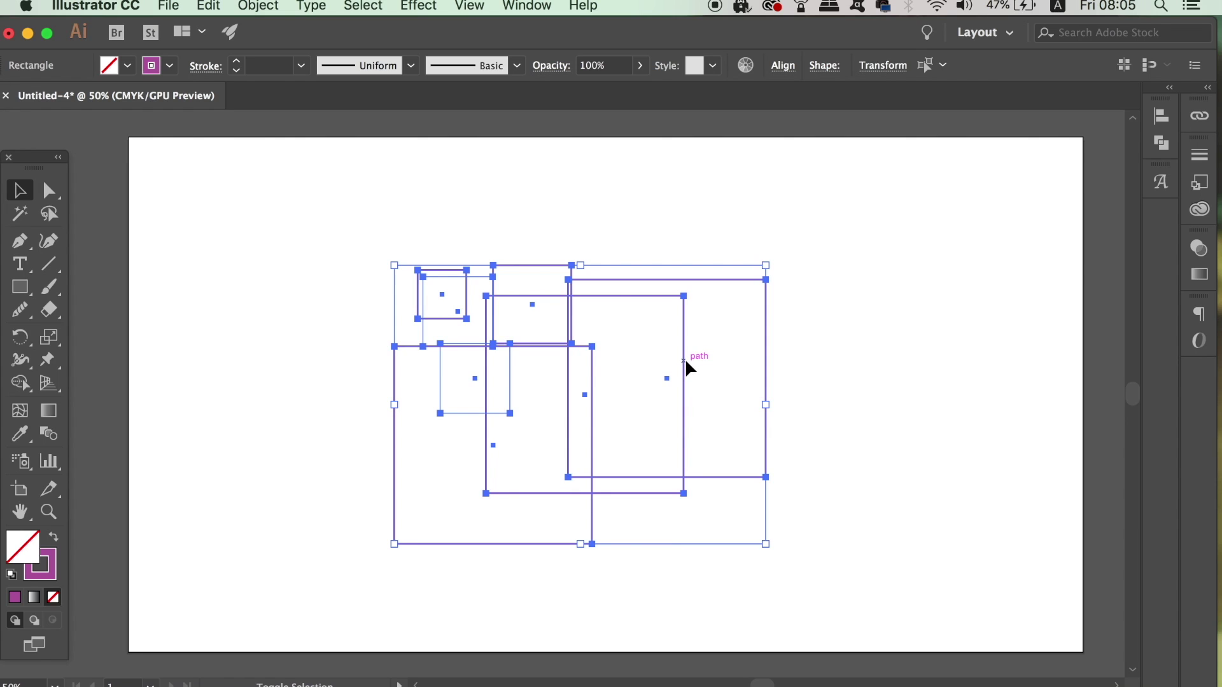
double_click(685, 370)
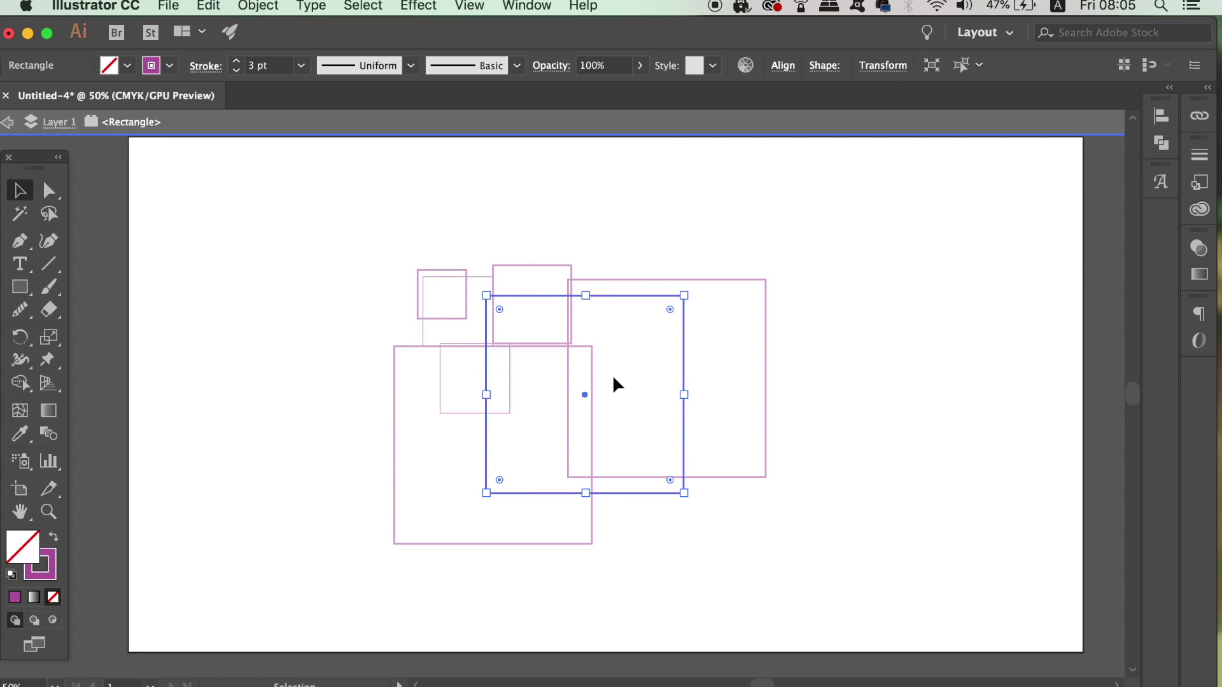
mouse_move(683, 445)
left_mouse_down()
mouse_move(621, 472)
mouse_move(836, 490)
mouse_move(736, 408)
left_mouse_up()
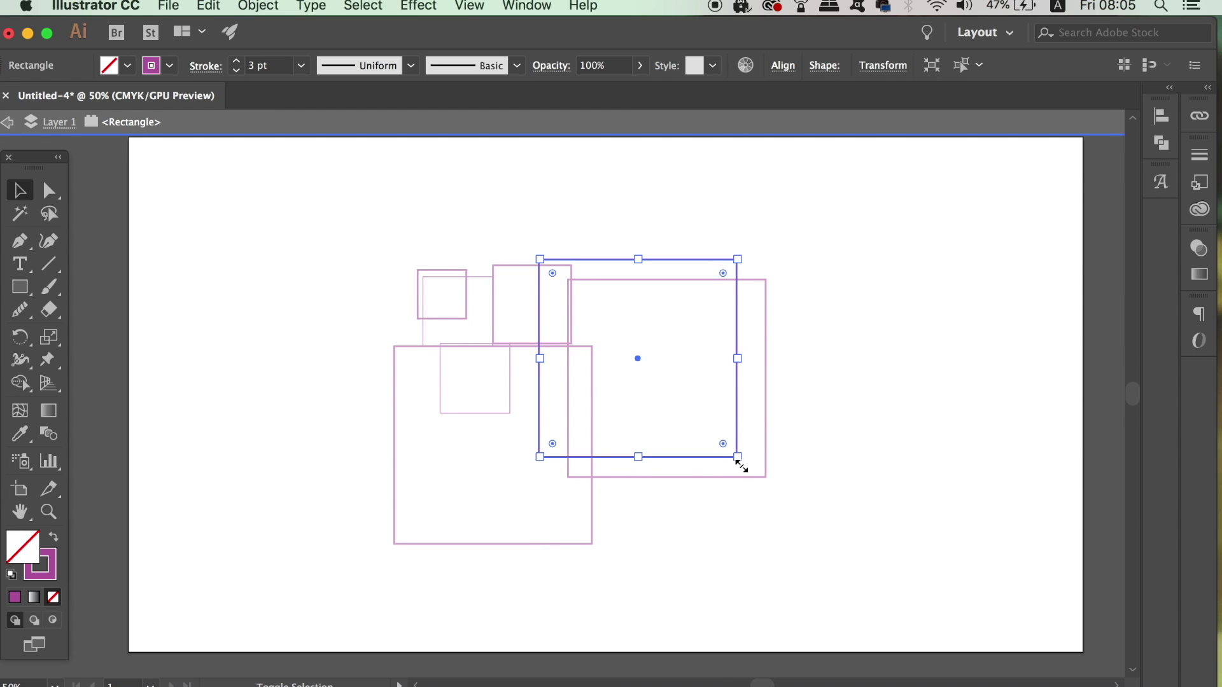
left_click_drag(737, 456, 679, 398)
Give the square an 8 pt outline, move it toward the middle, and exit isolation.
left_click(236, 61)
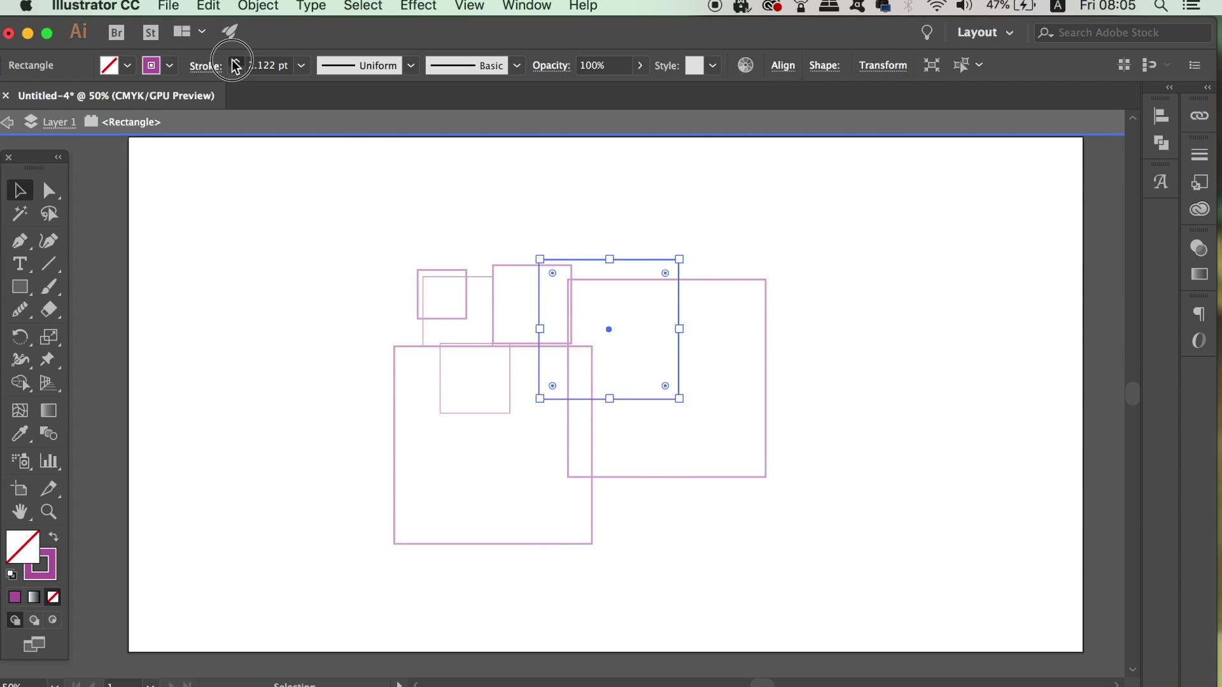
left_click(237, 60)
left_click_drag(621, 289, 579, 329)
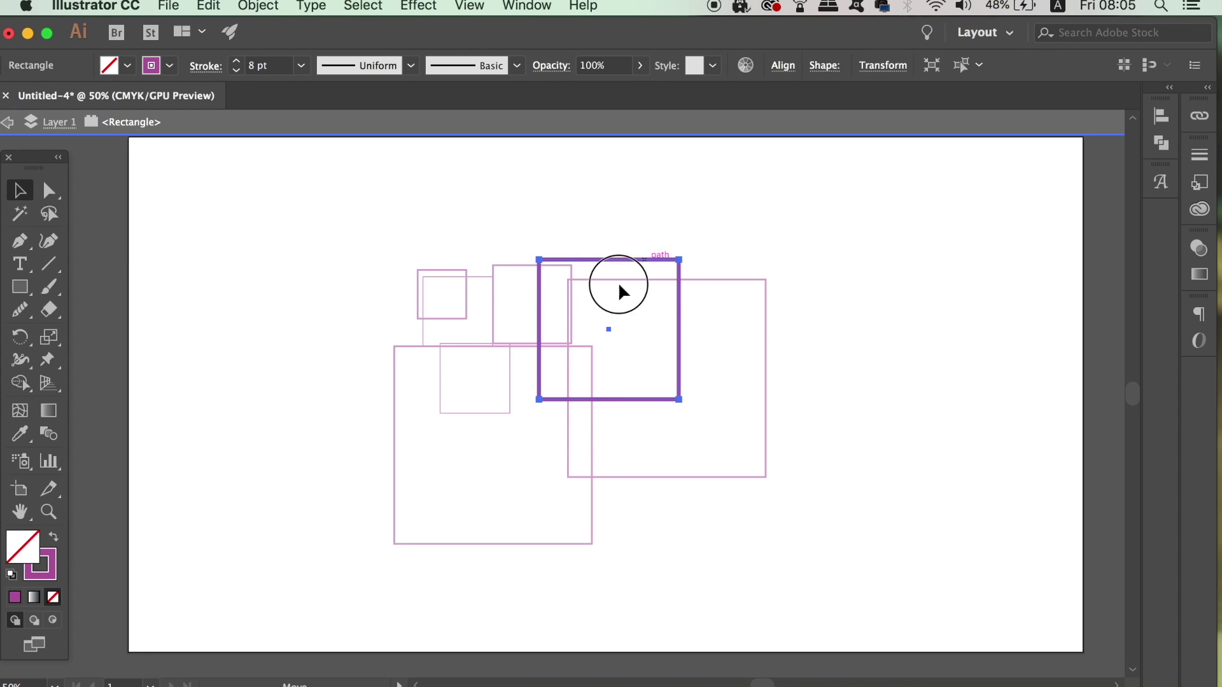
left_click(642, 126)
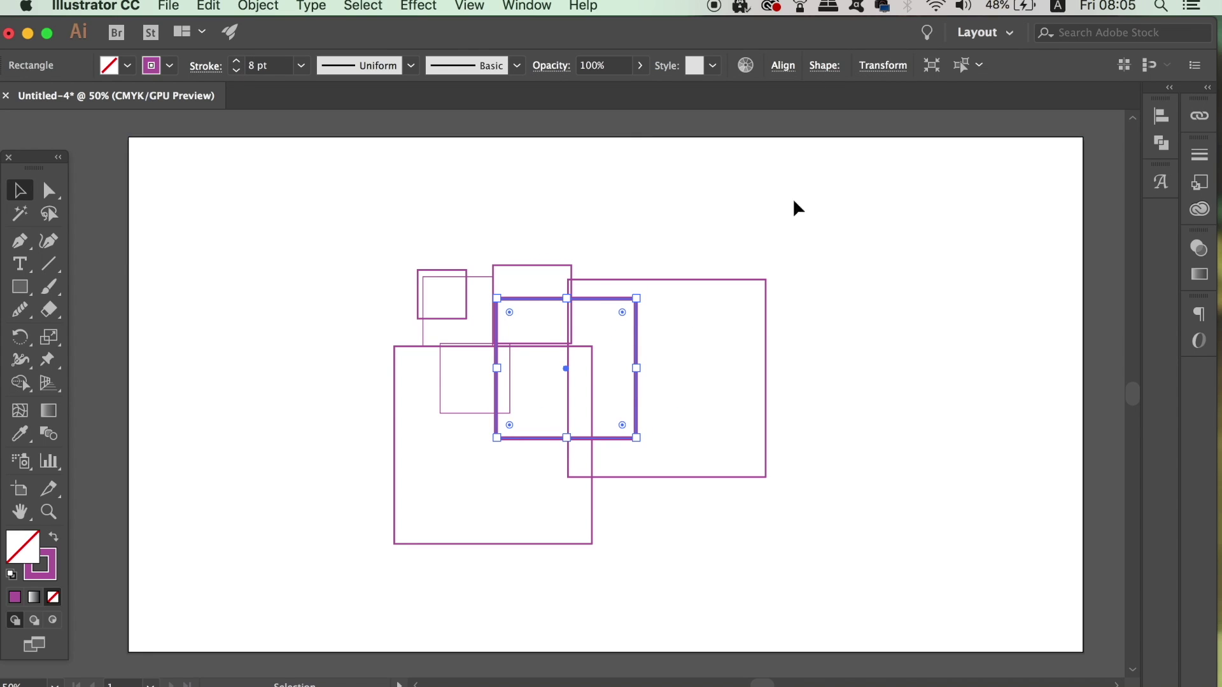
left_click(802, 212)
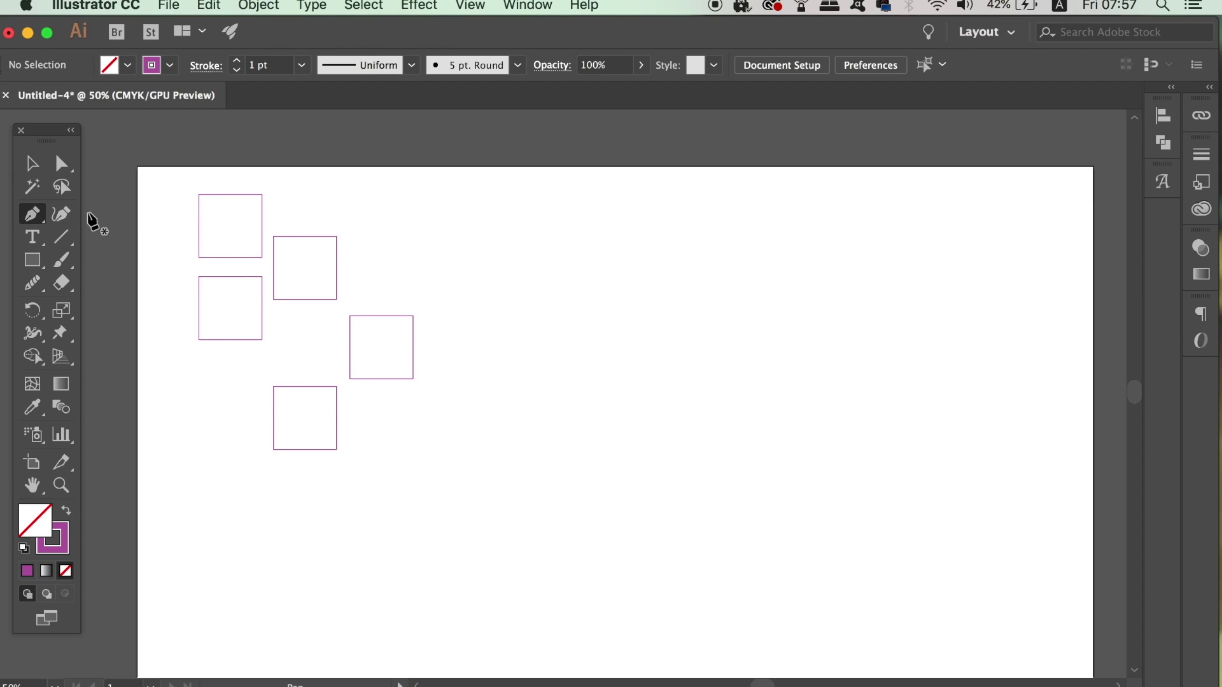
Draw a trial two-anchor pen path, zoom in, then discard it with Escape.
left_click(462, 222)
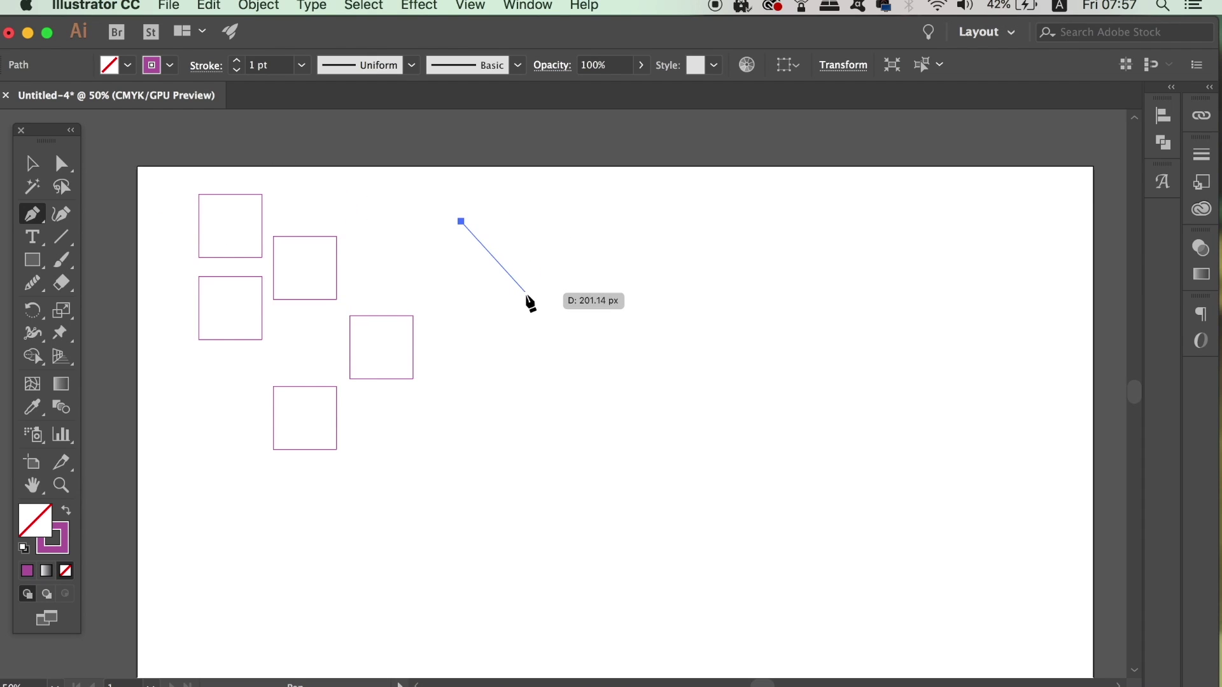
left_click(526, 350)
key("super+equal")
key("super+equal")
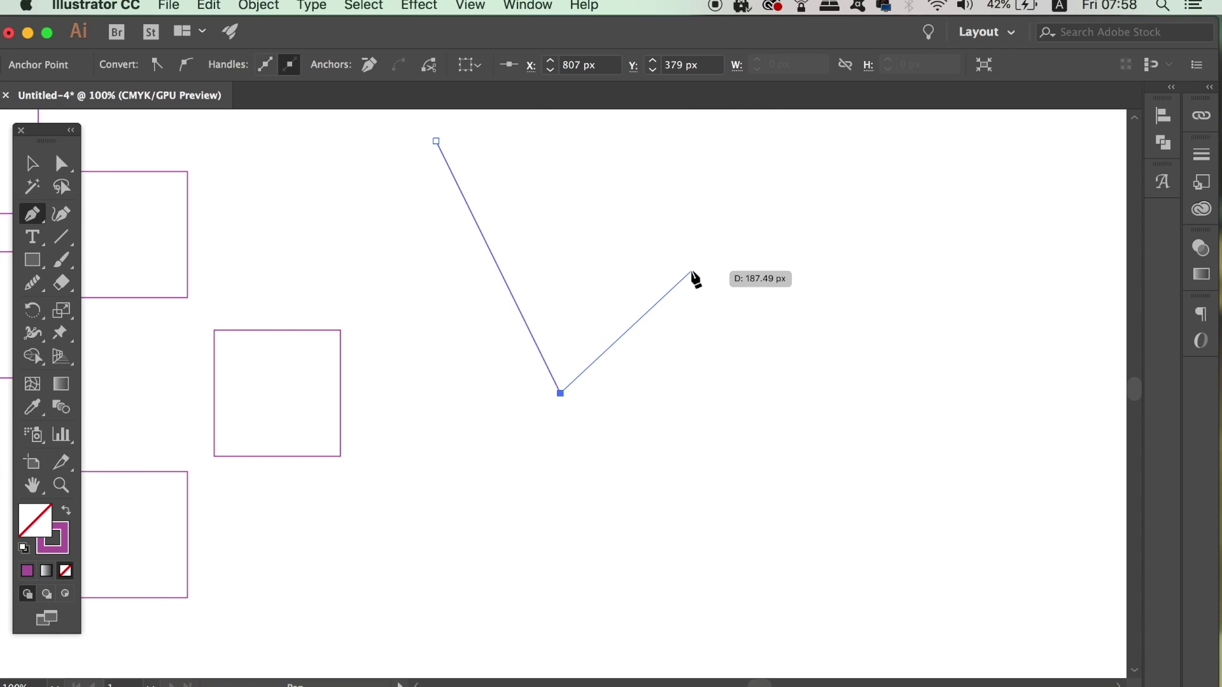
key("Escape")
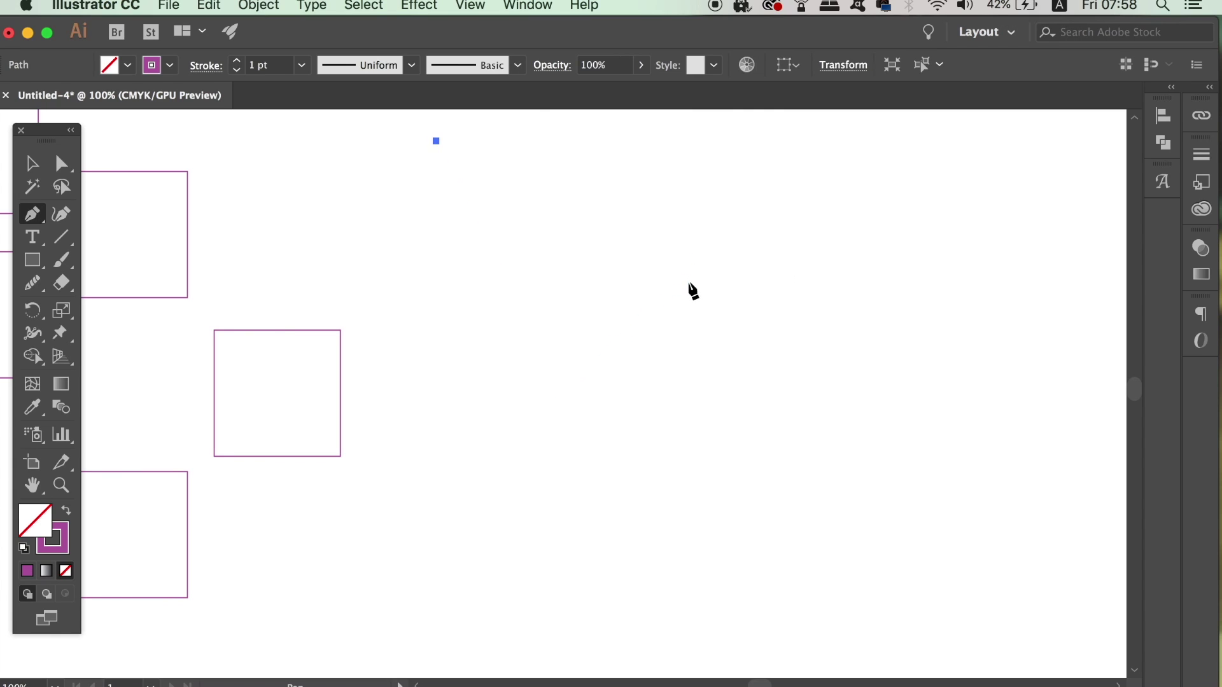
left_click(113, 6)
mouse_move(101, 57)
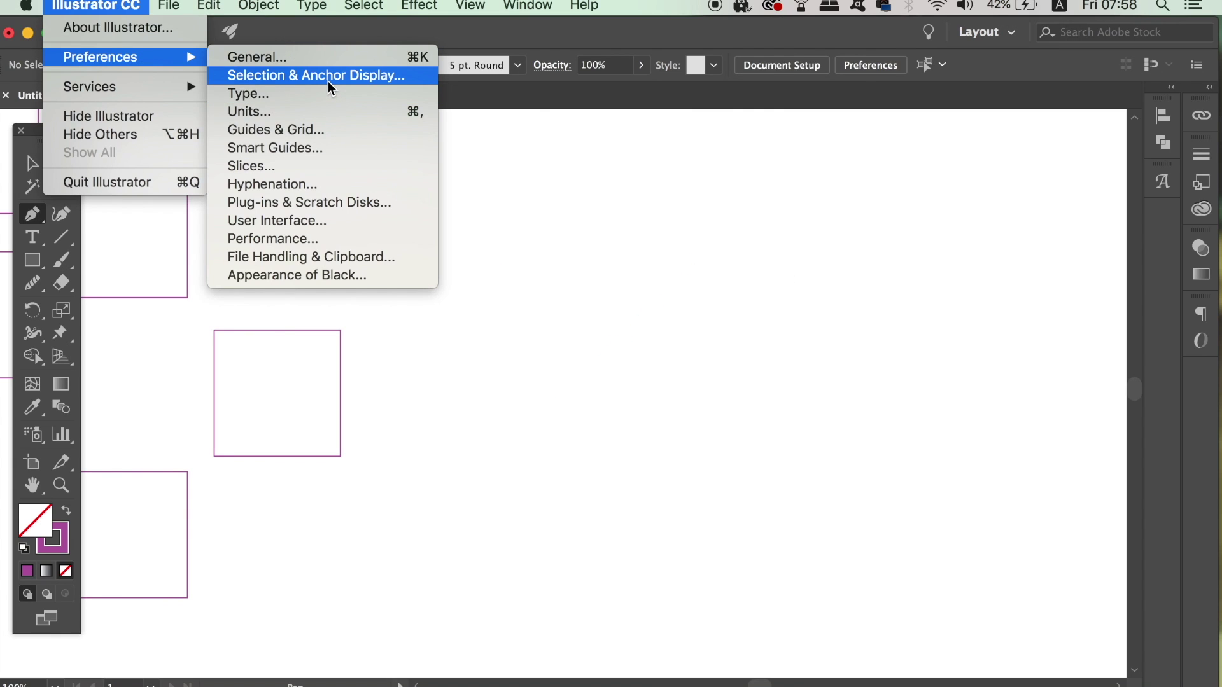
left_click(328, 76)
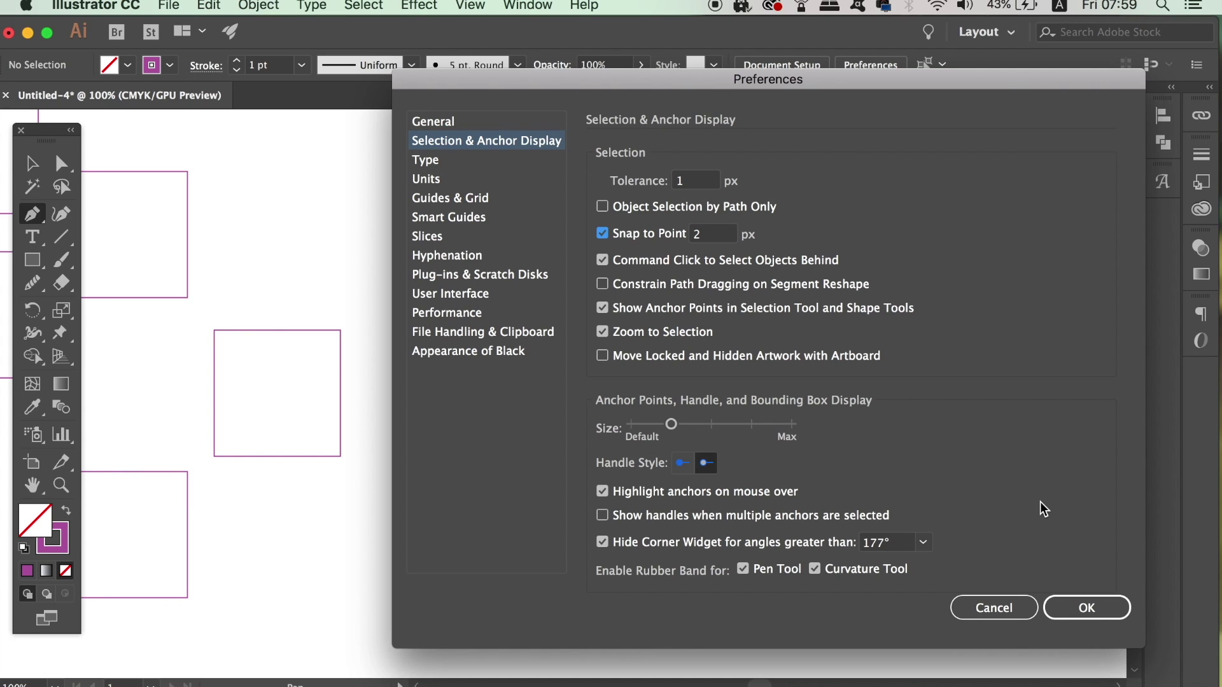
left_click(1083, 608)
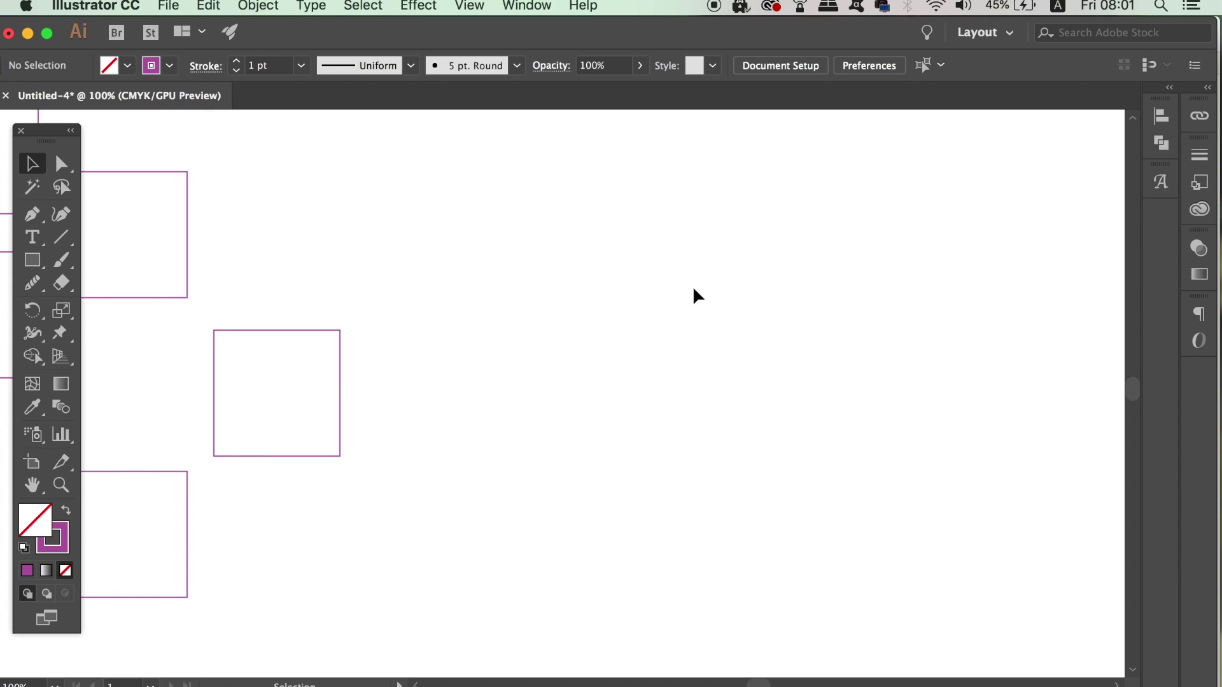
Open and close the Transform panel, then review the pixel snapping options.
left_click(526, 6)
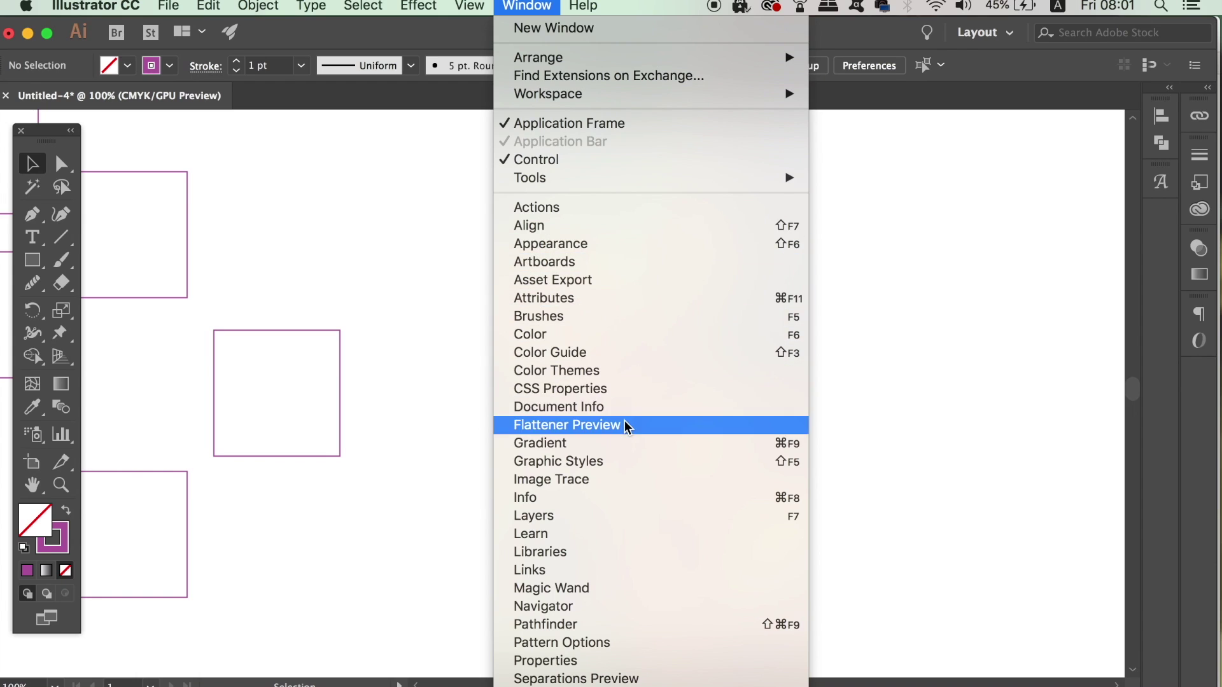
left_click(647, 643)
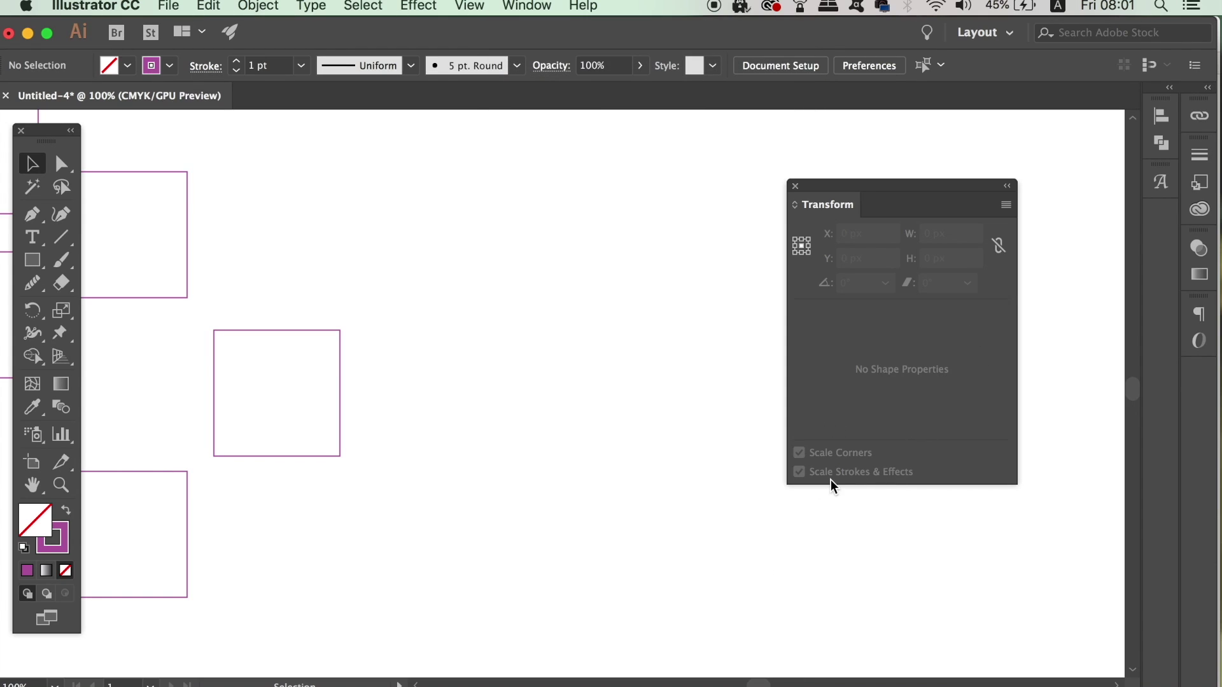
left_click(796, 186)
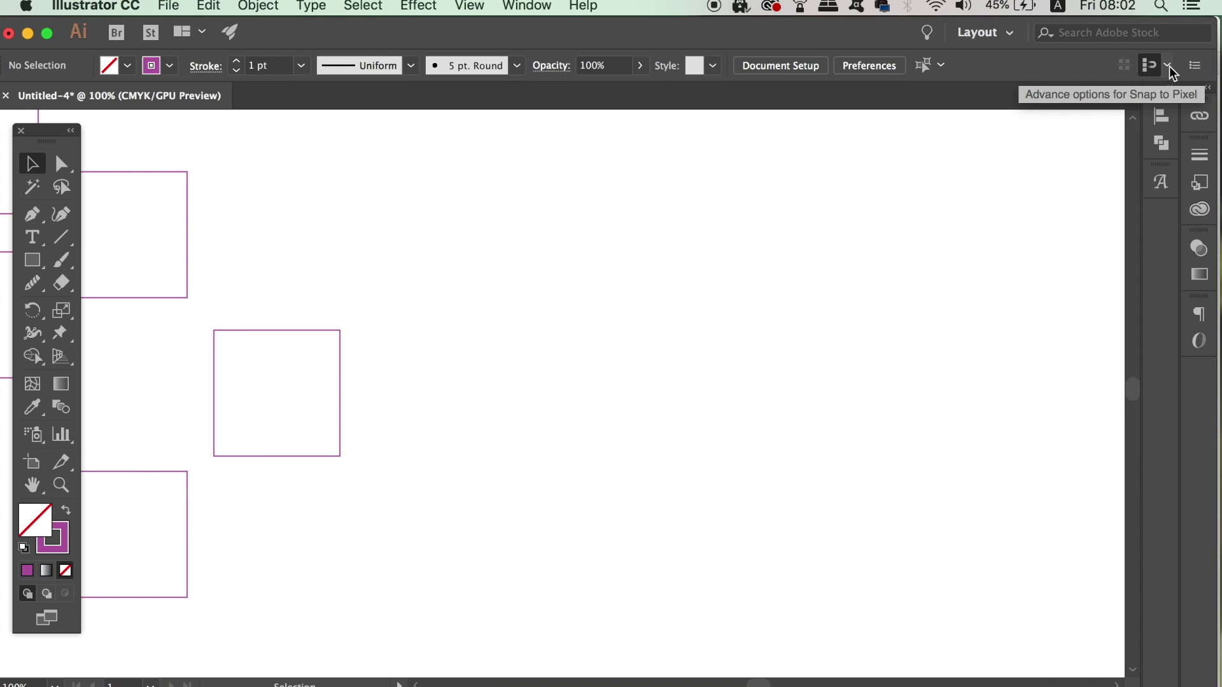
left_click(1171, 74)
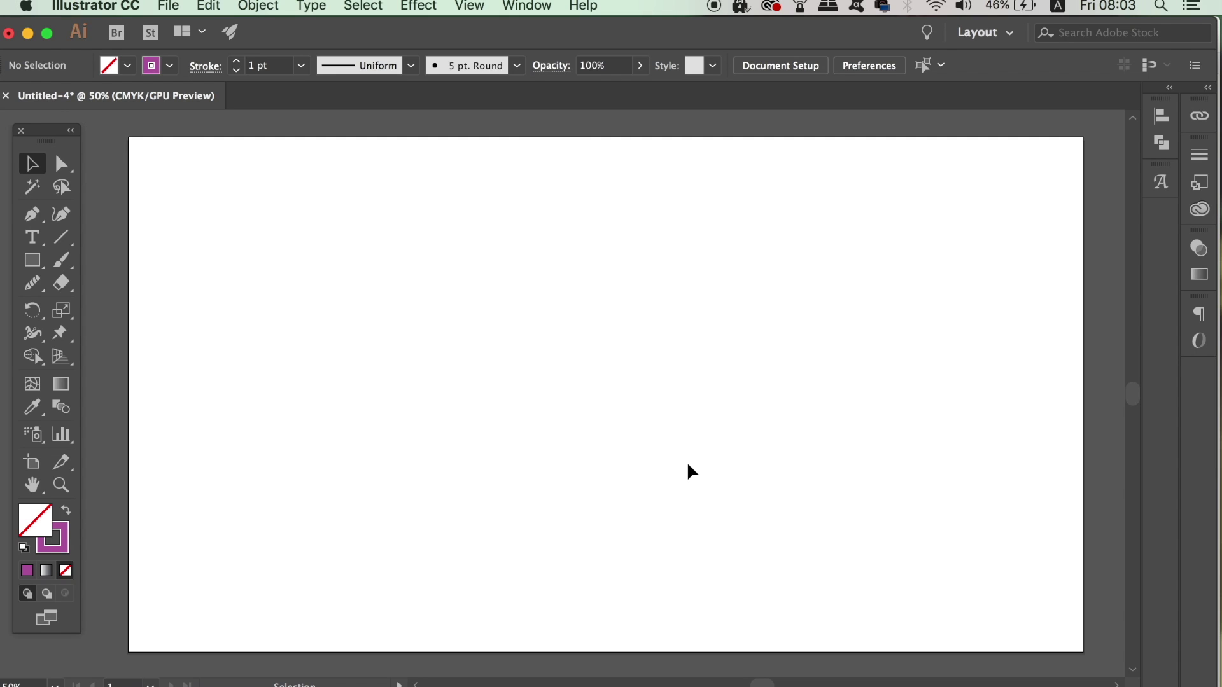
left_click(37, 357)
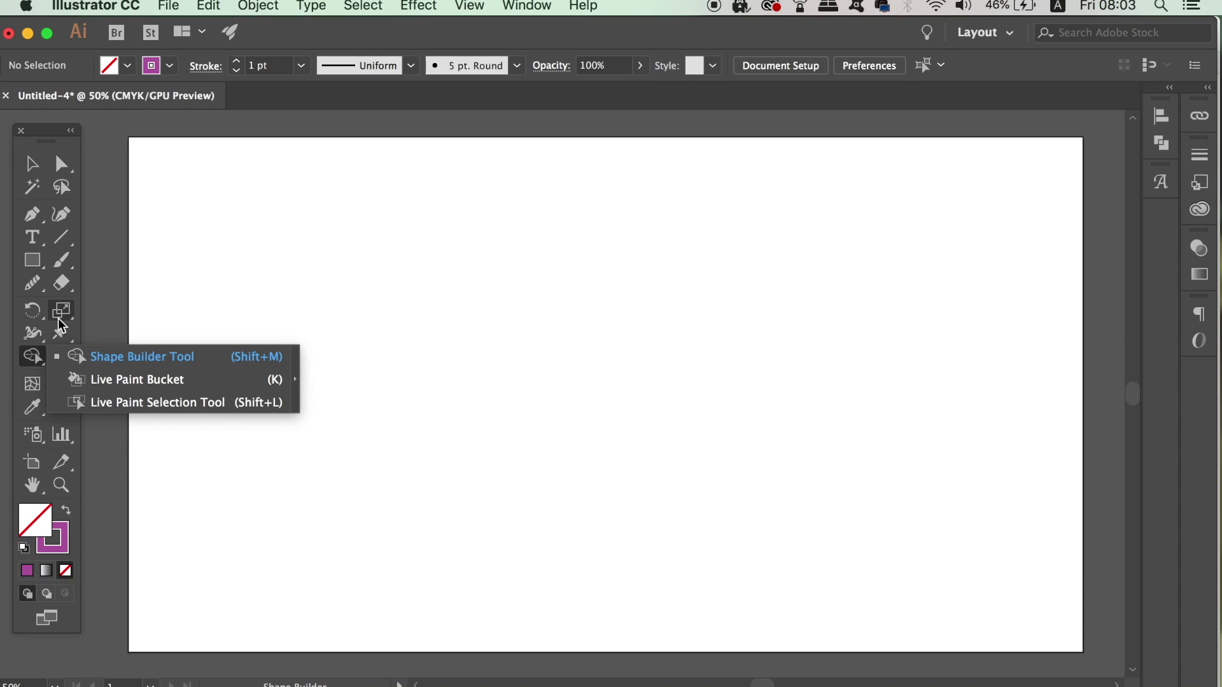
Pick the Perspective Grid tool, then hide the grid from the View menu.
left_click(60, 358)
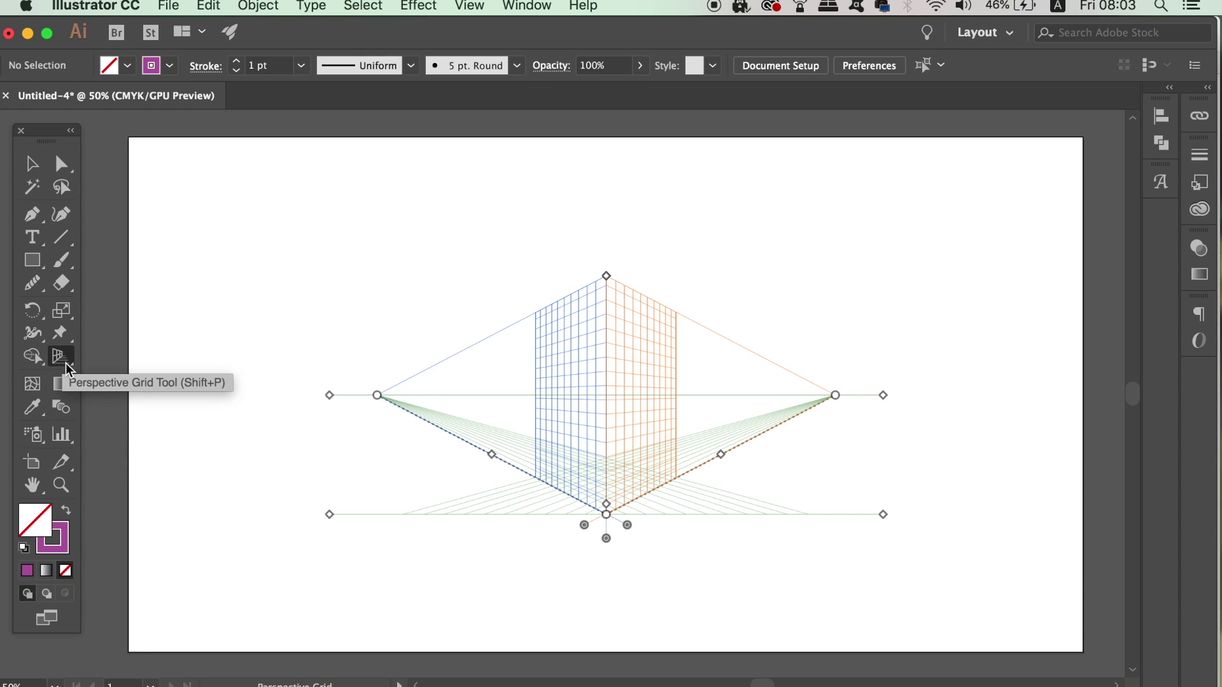
left_click(60, 359)
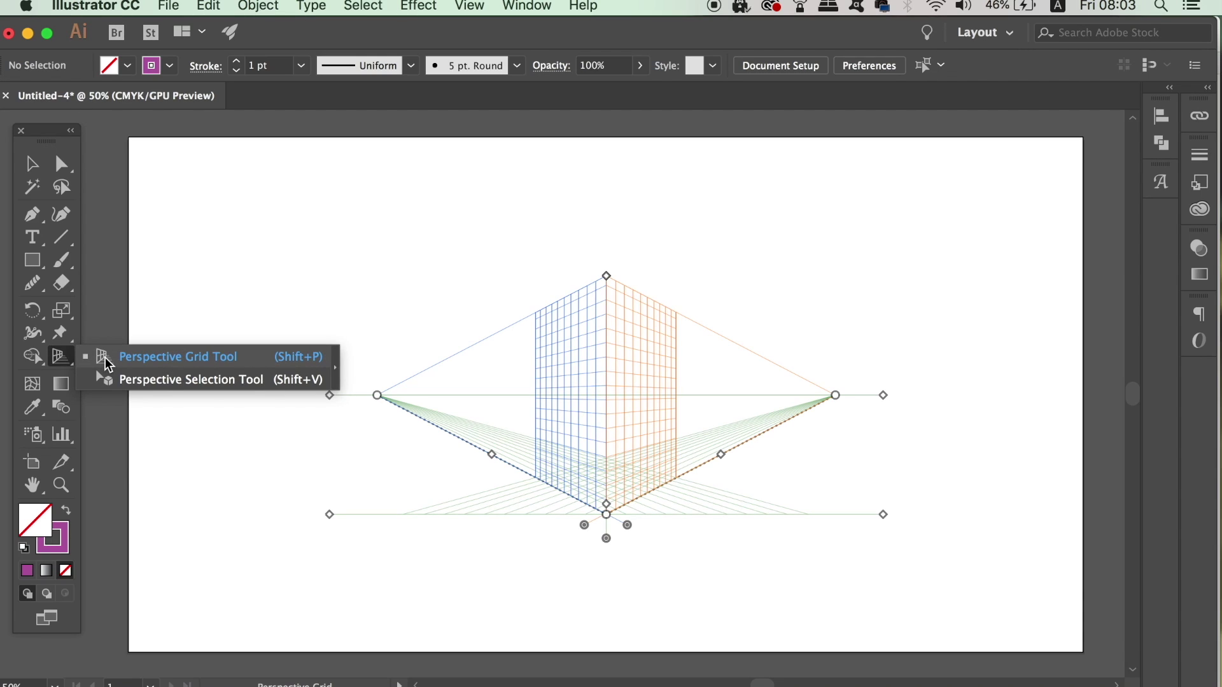
left_click(106, 359)
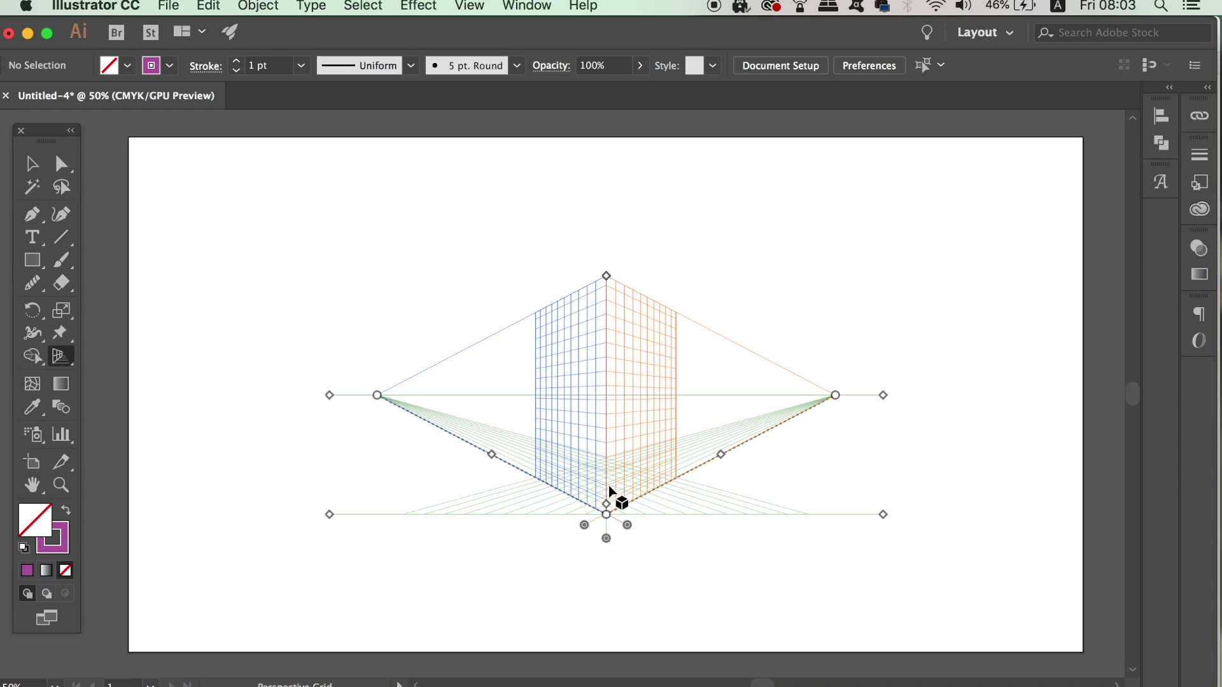
left_click(479, 3)
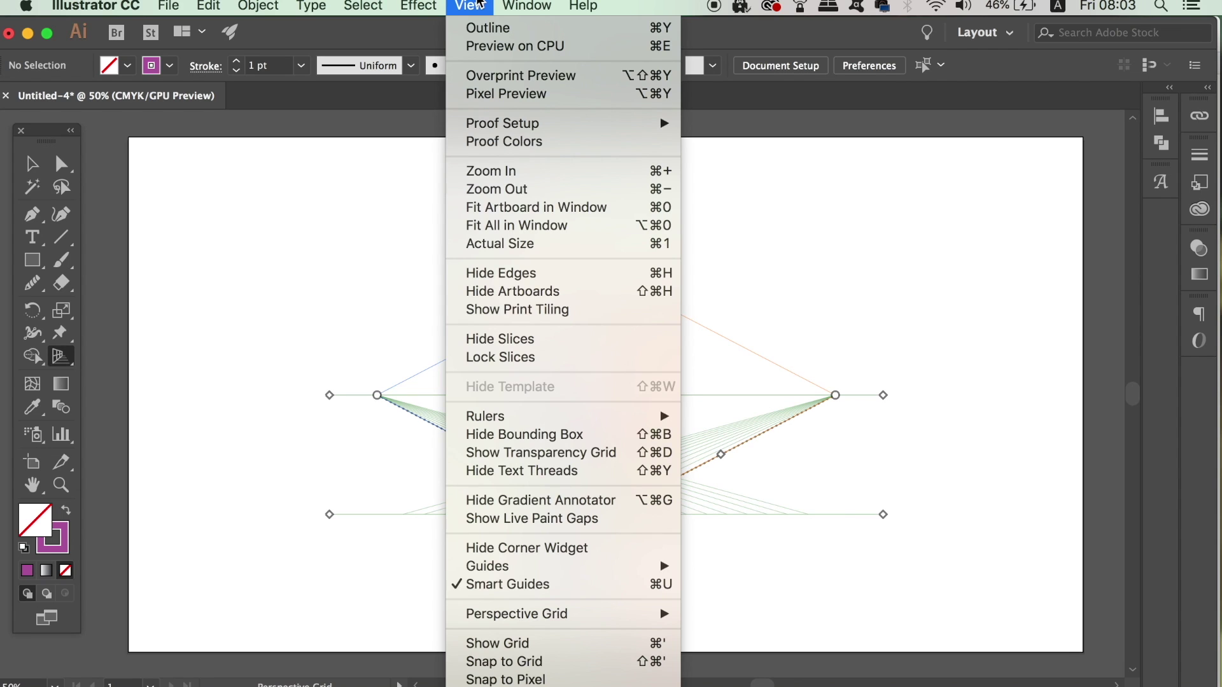
mouse_move(517, 614)
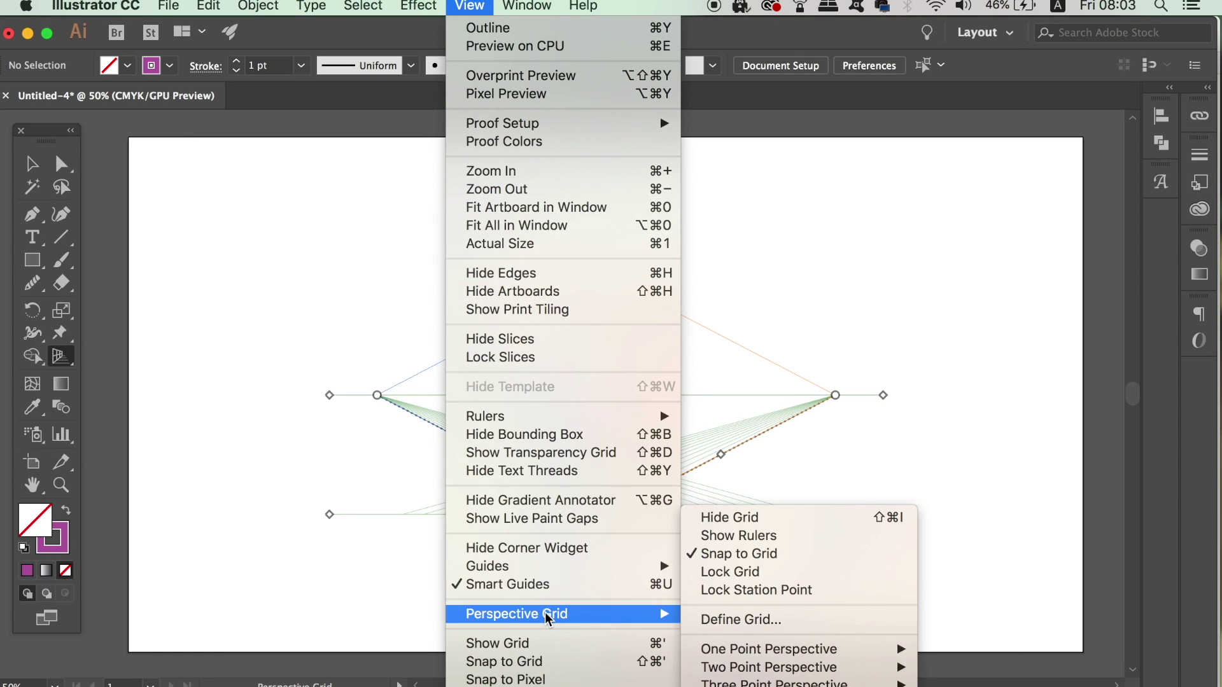
left_click(797, 523)
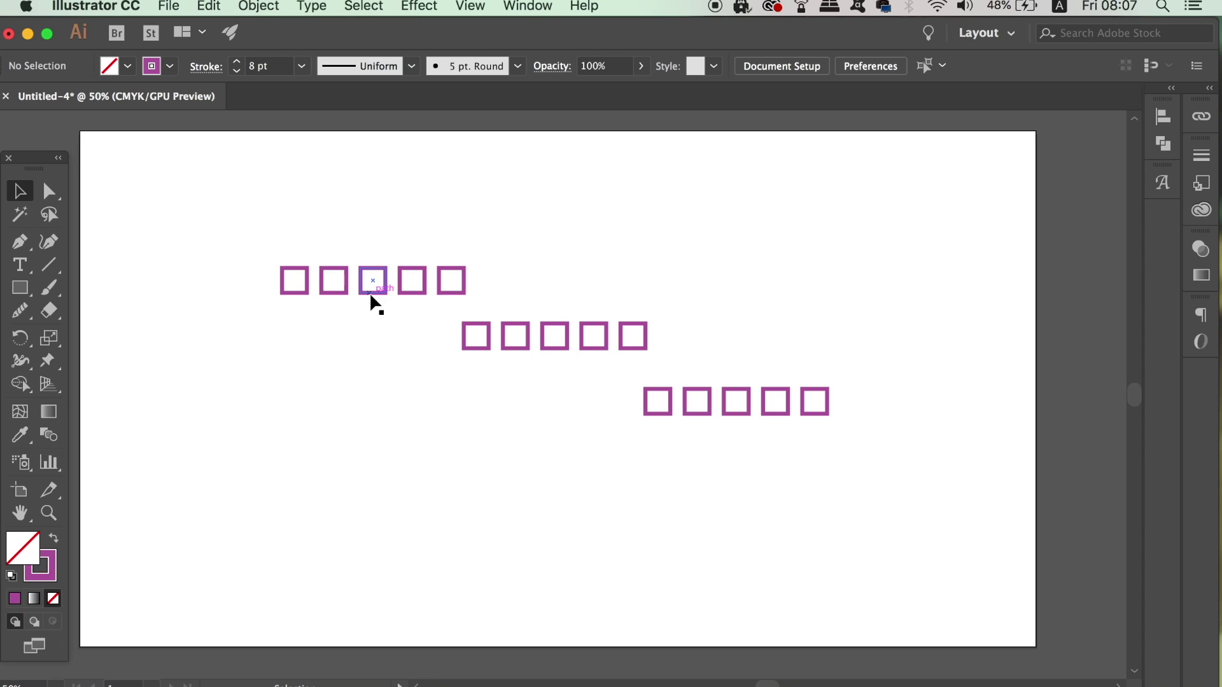
Select a top-row square, zoom in twice and back out, then deselect it.
left_click(323, 292)
key("super+equal")
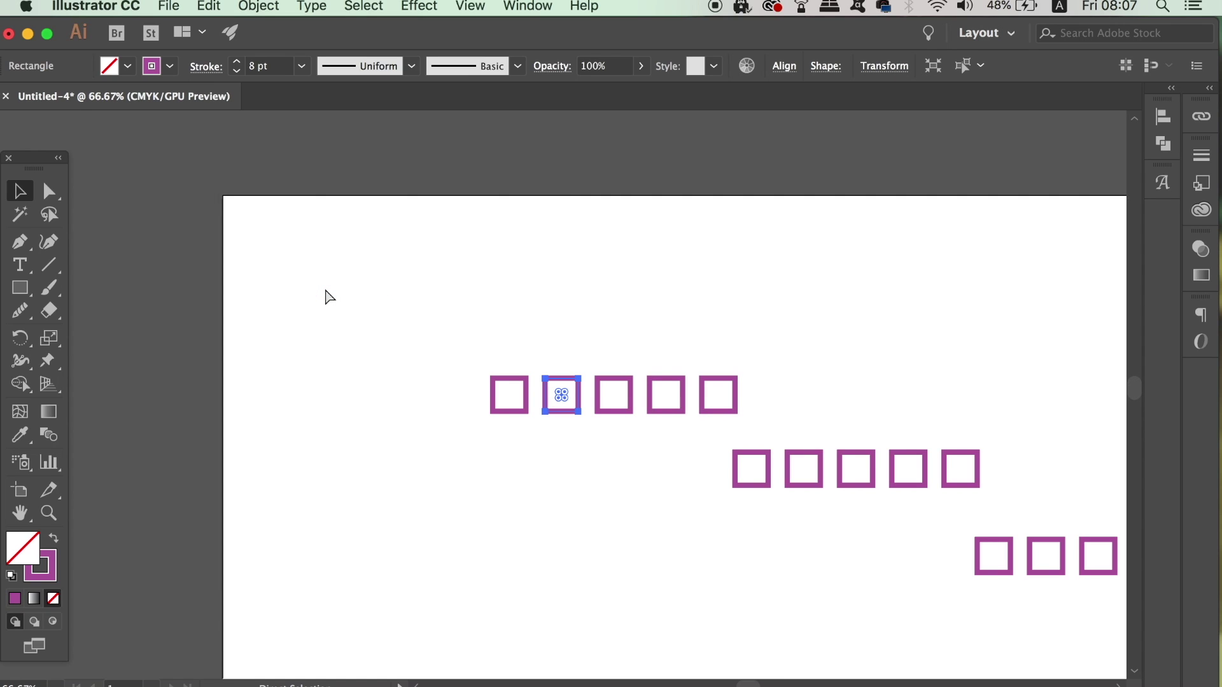
key("super+equal")
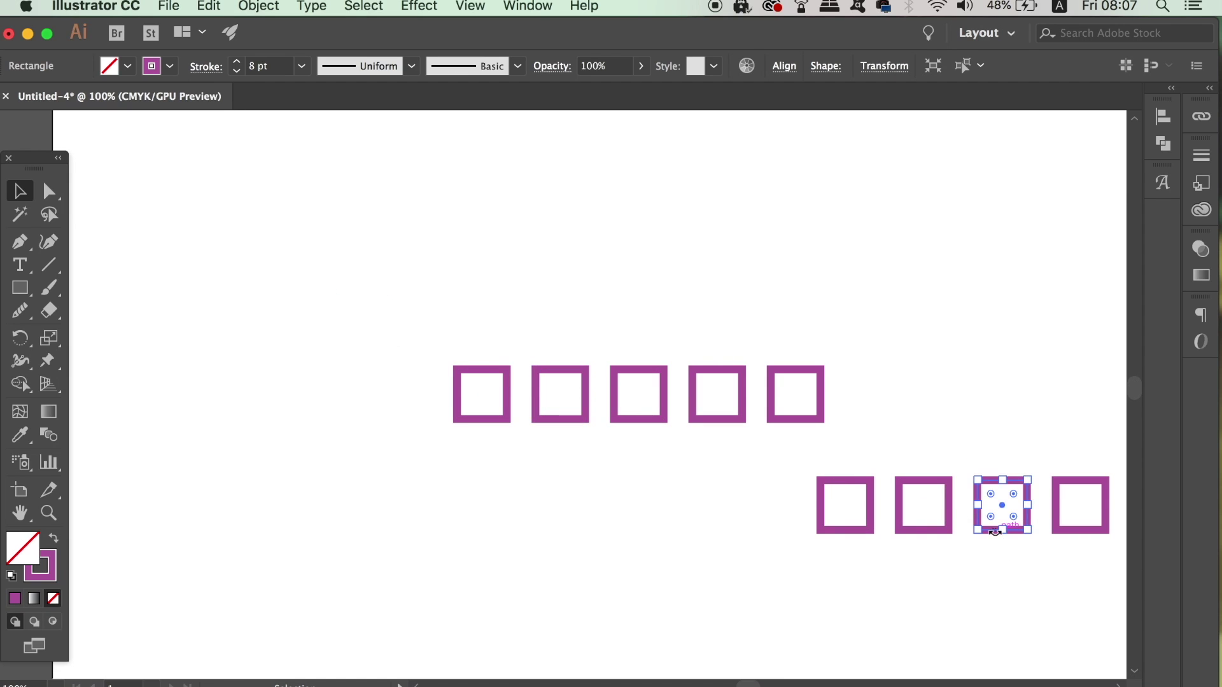
key("super+minus")
key("super+minus")
key("super+minus")
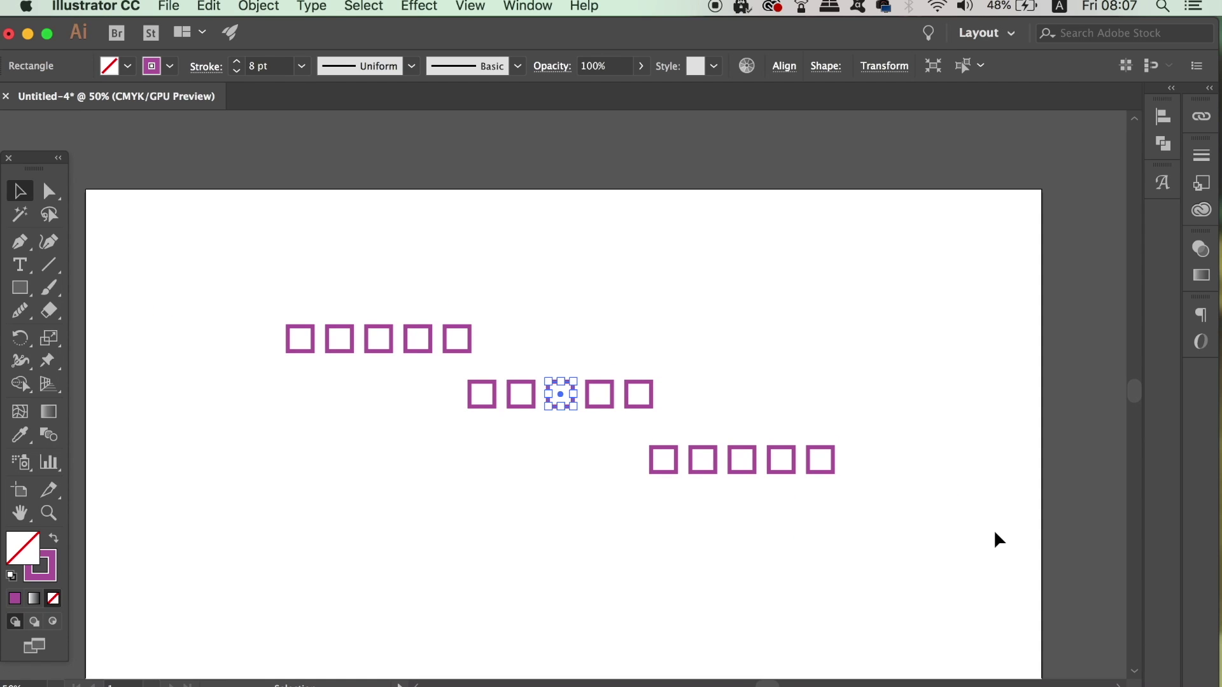
left_click(987, 436)
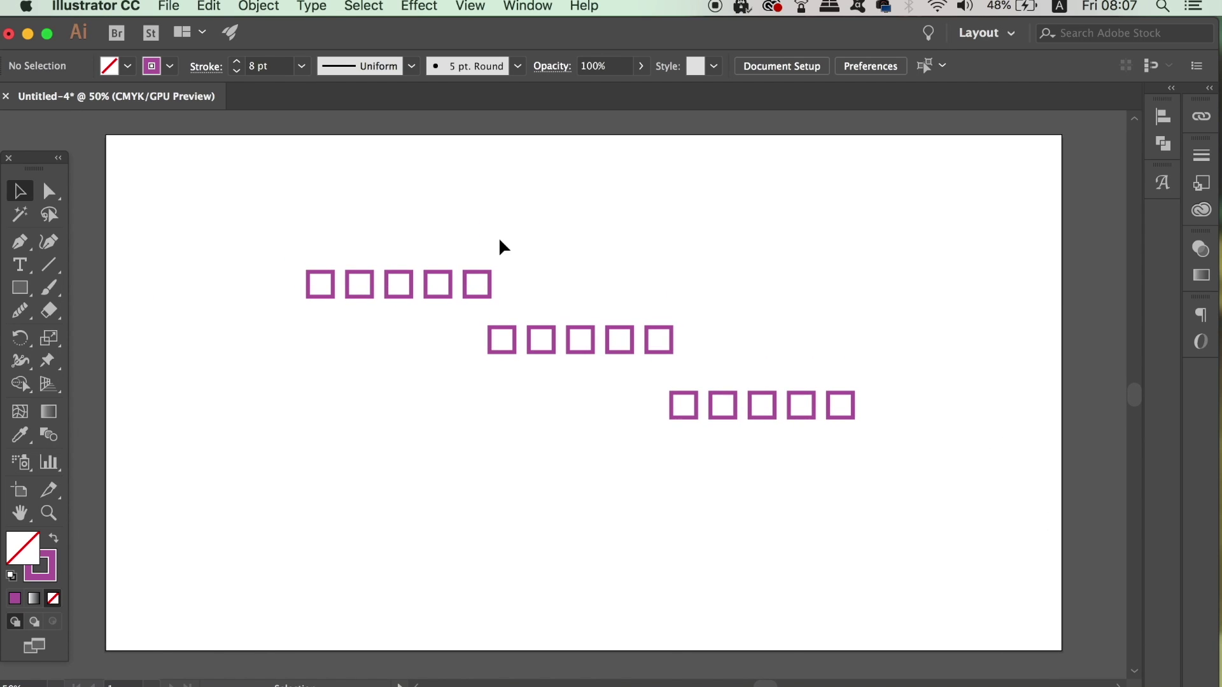
left_click(136, 7)
mouse_move(100, 58)
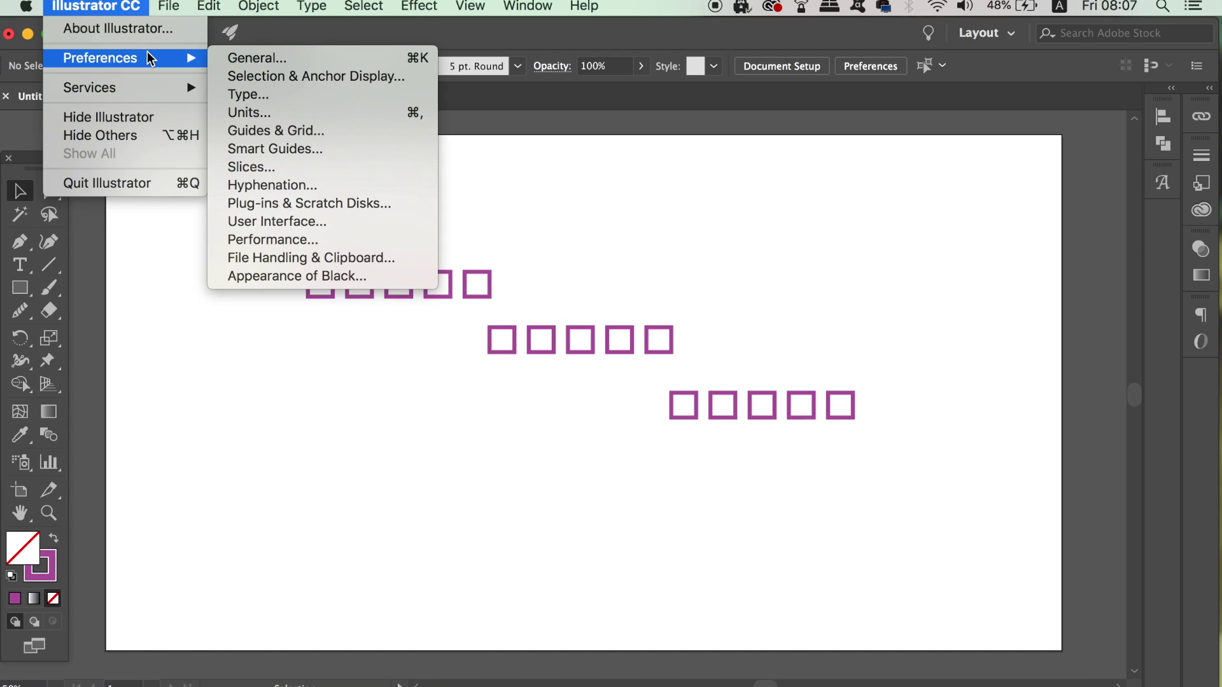
Uncheck Zoom to Selection in Selection & Anchor Display preferences, then zoom in twice.
left_click(317, 77)
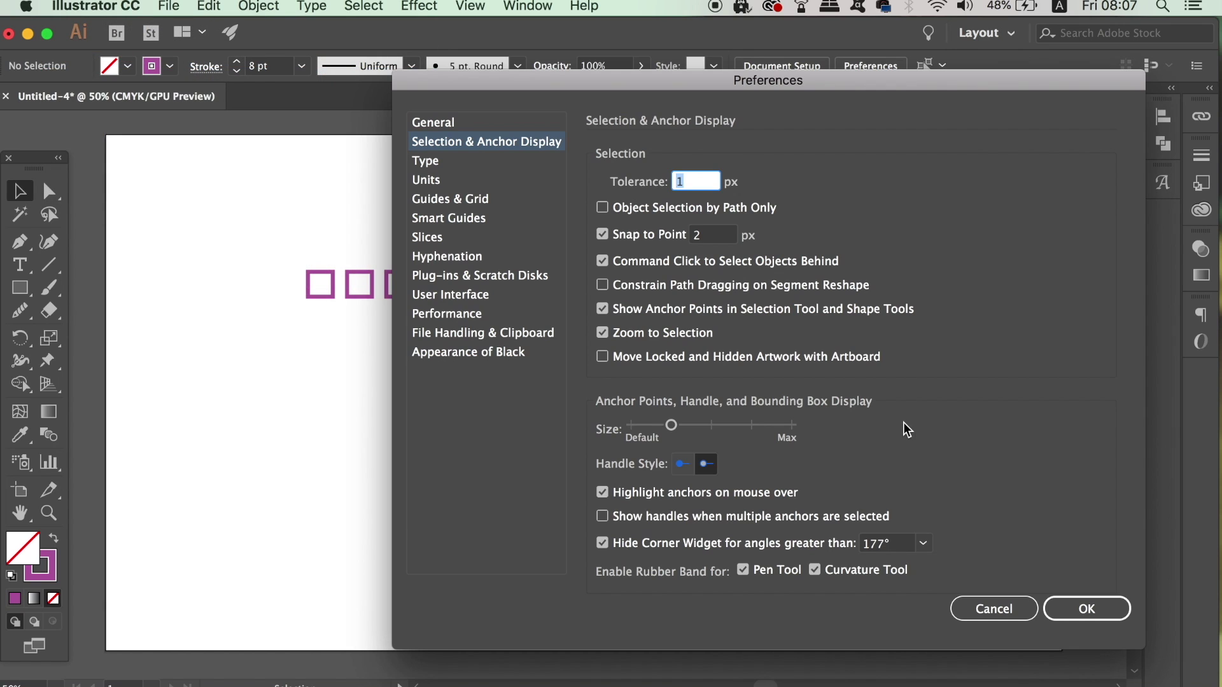
left_click(691, 335)
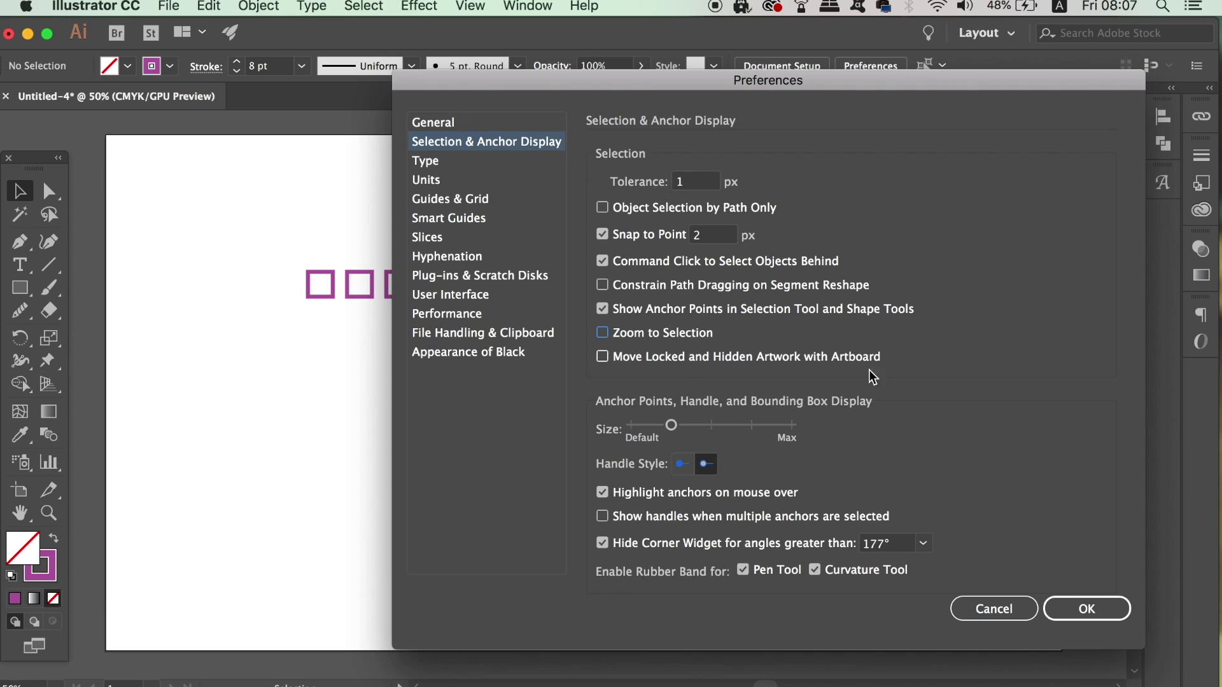
left_click(1069, 612)
key("super+equal")
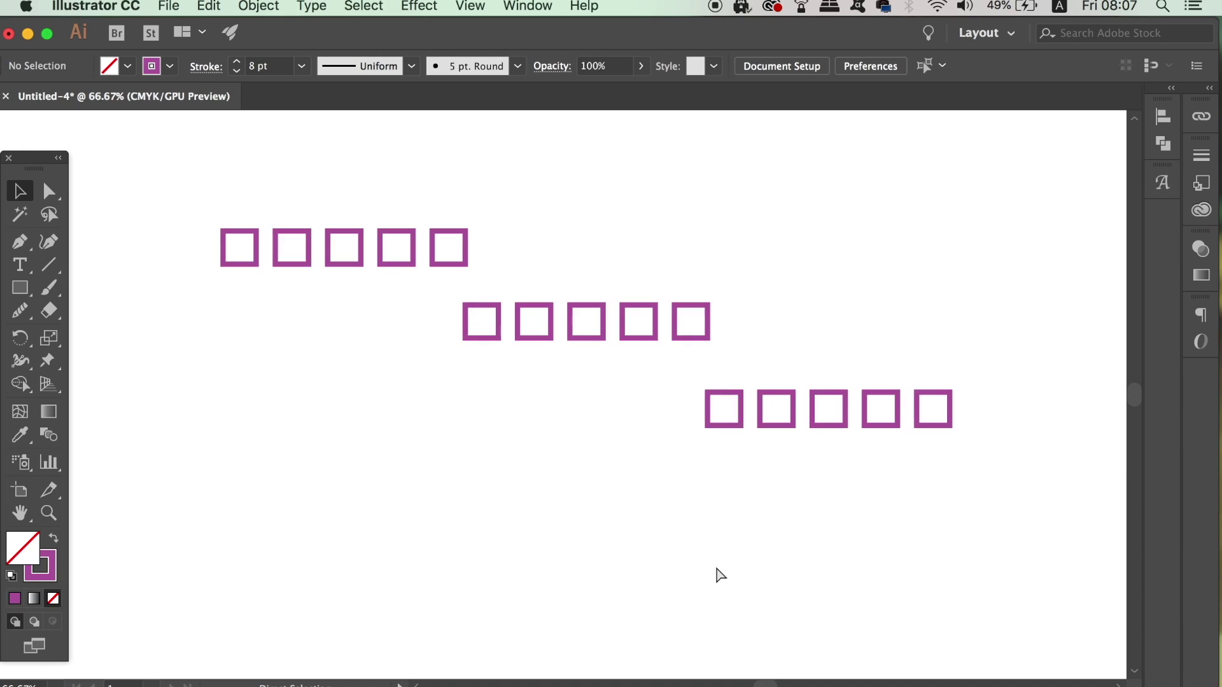
key("super+equal")
scroll(698, 551, "left", 5)
scroll(879, 554, "up", 2)
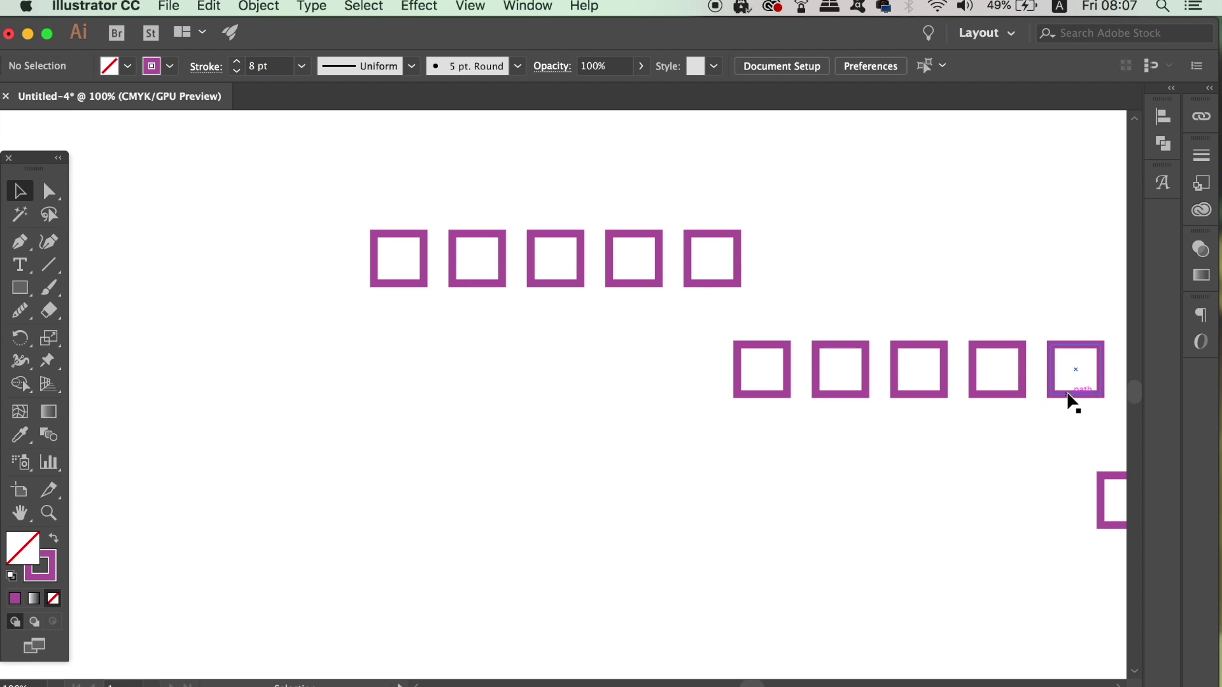
left_click(1069, 400)
key("super+equal")
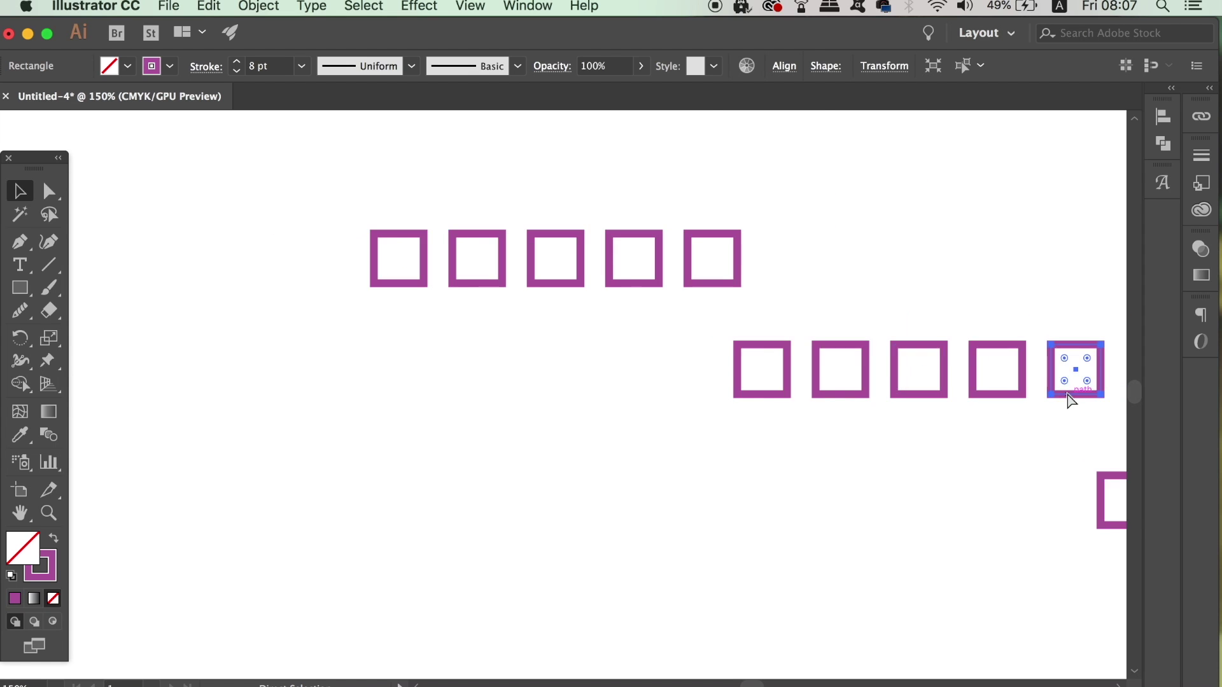
key("super+minus")
key("super+minus")
key("super+minus")
mouse_move(1066, 391)
left_mouse_down()
mouse_move(811, 281)
mouse_move(856, 336)
left_mouse_up()
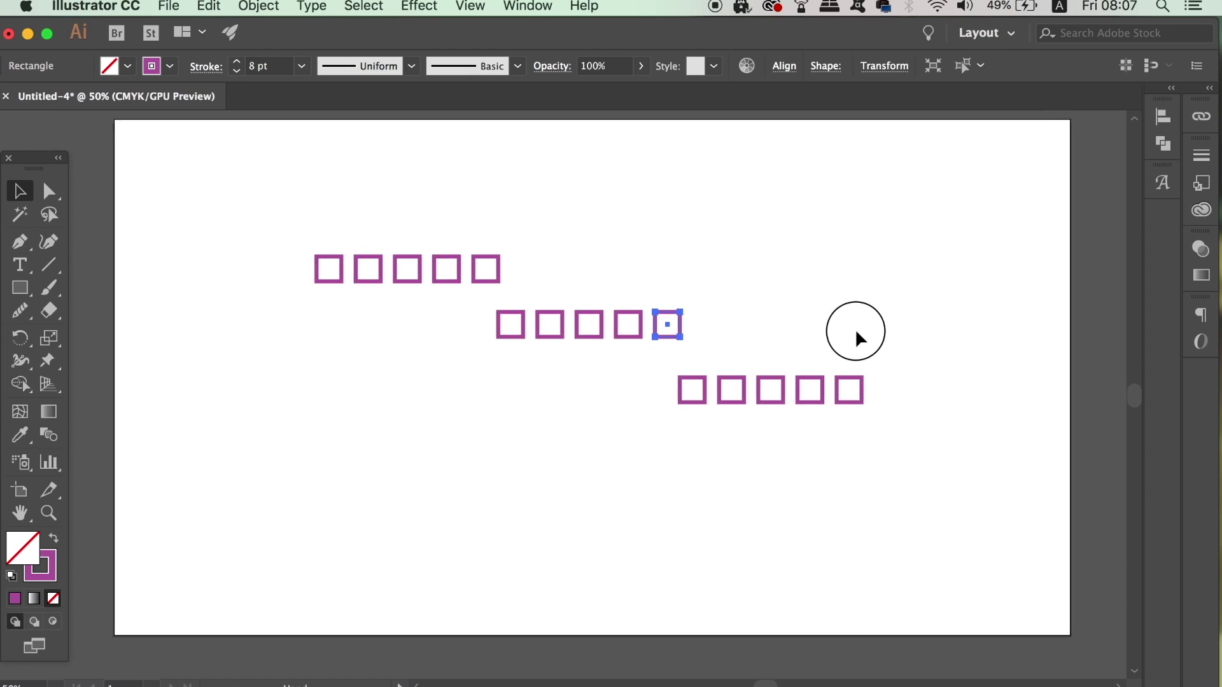